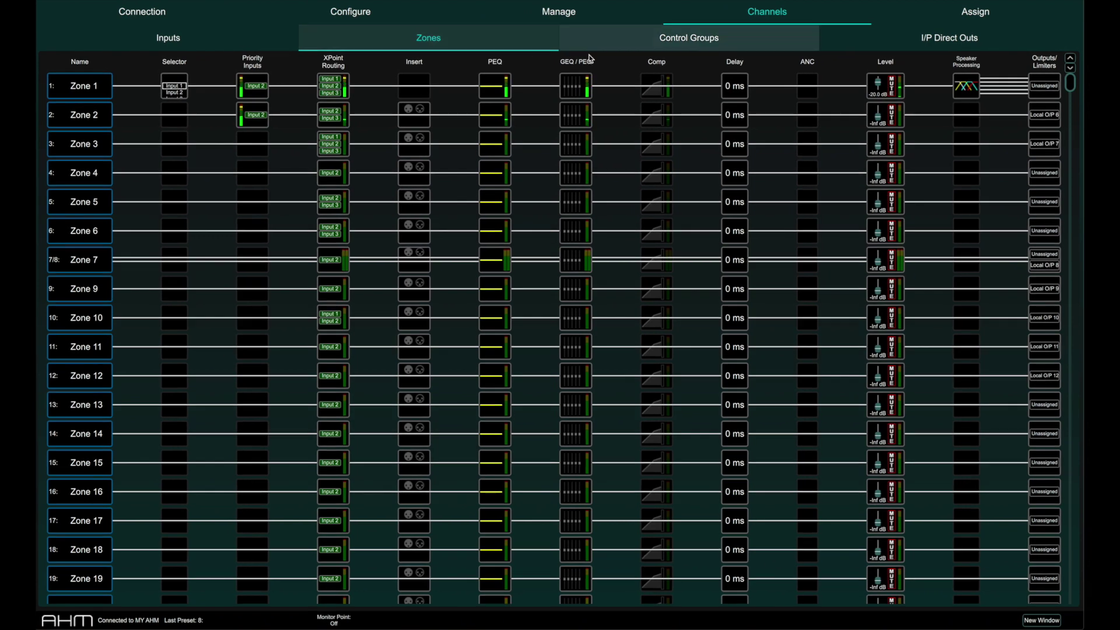
Step: Switch Zone 1's compressor in, then bring up its Selector settings with 0 ms source fades
click(645, 89)
click(685, 91)
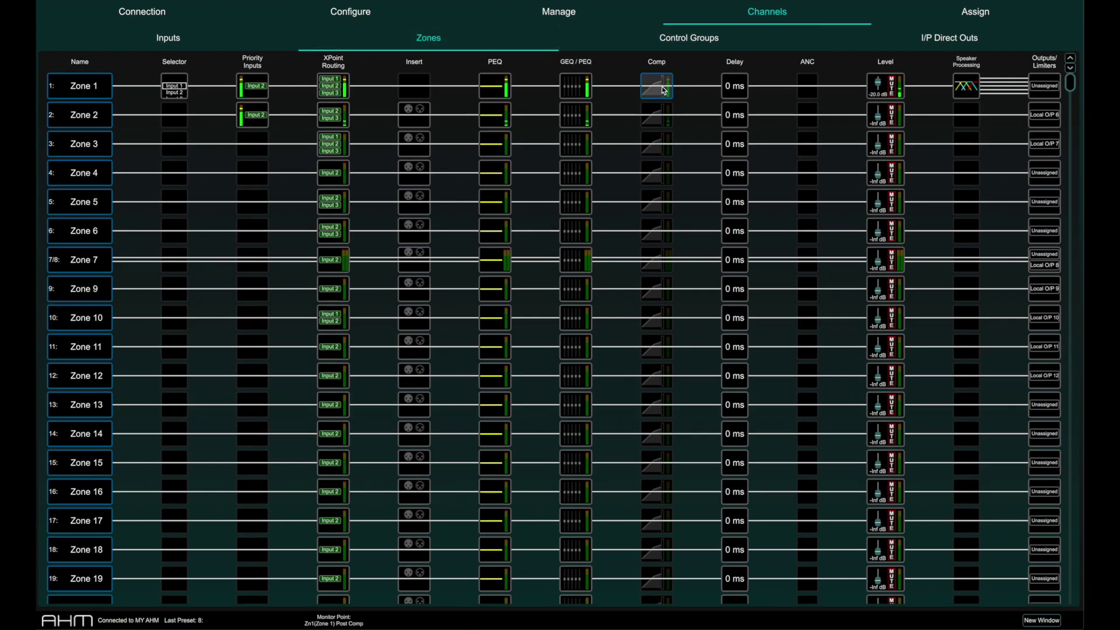
double_click(656, 87)
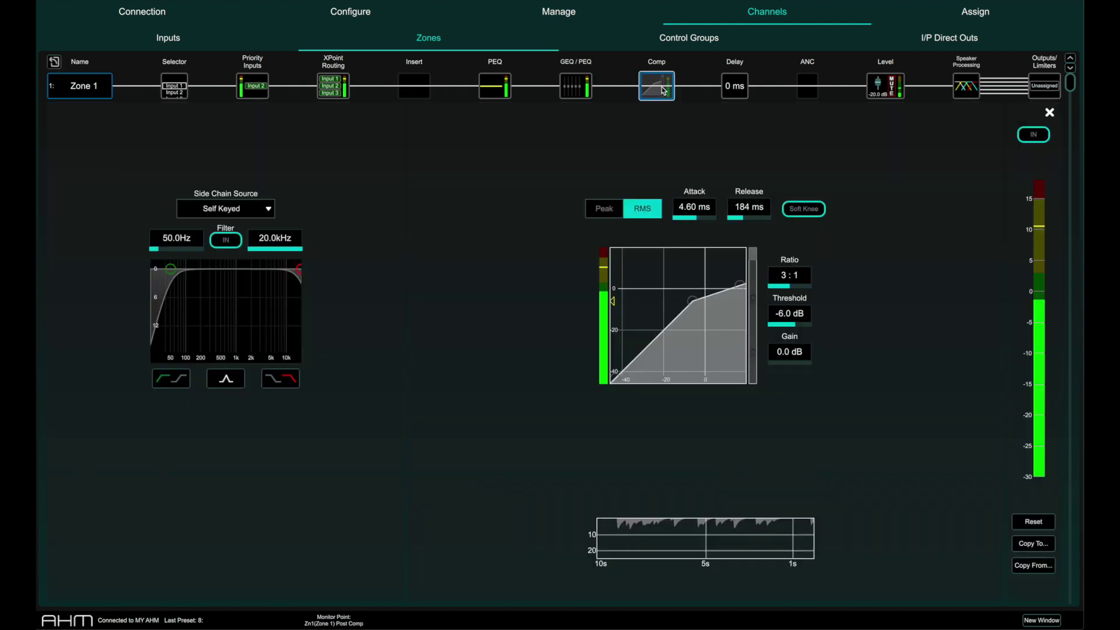
click(1033, 134)
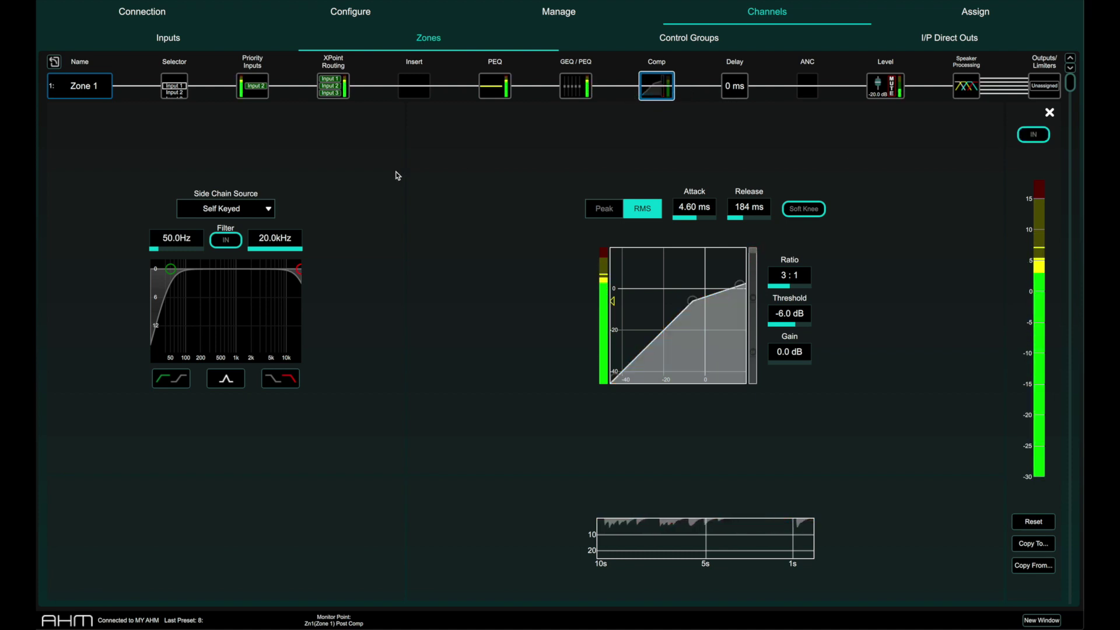
click(186, 88)
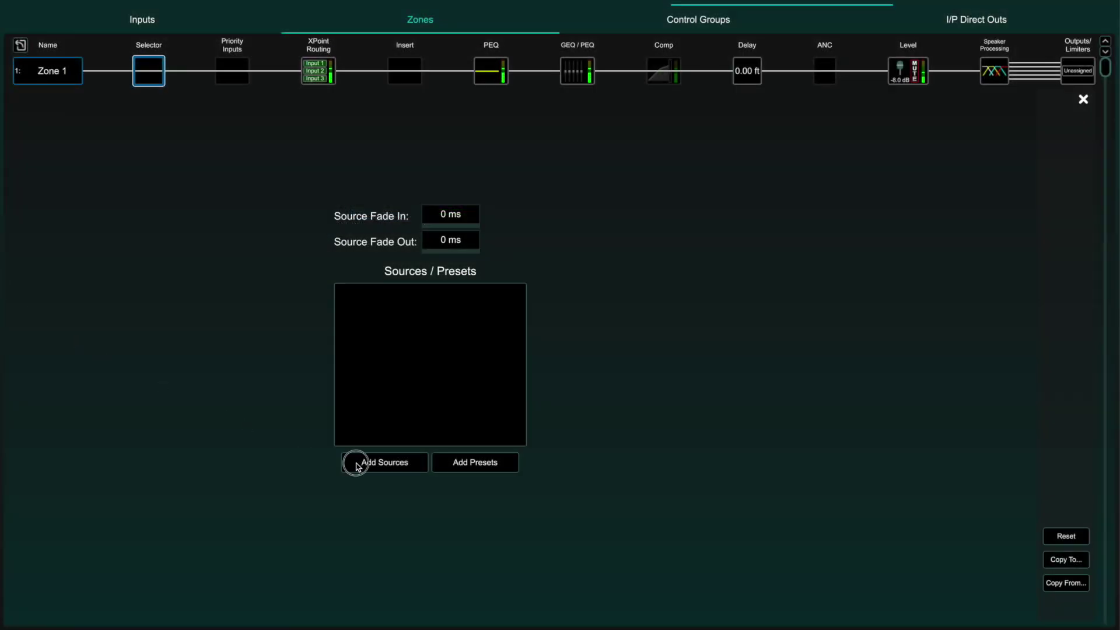
Step: Add Inputs 1, 2 and 3 as Zone 1 selector sources and start choosing presets
click(358, 465)
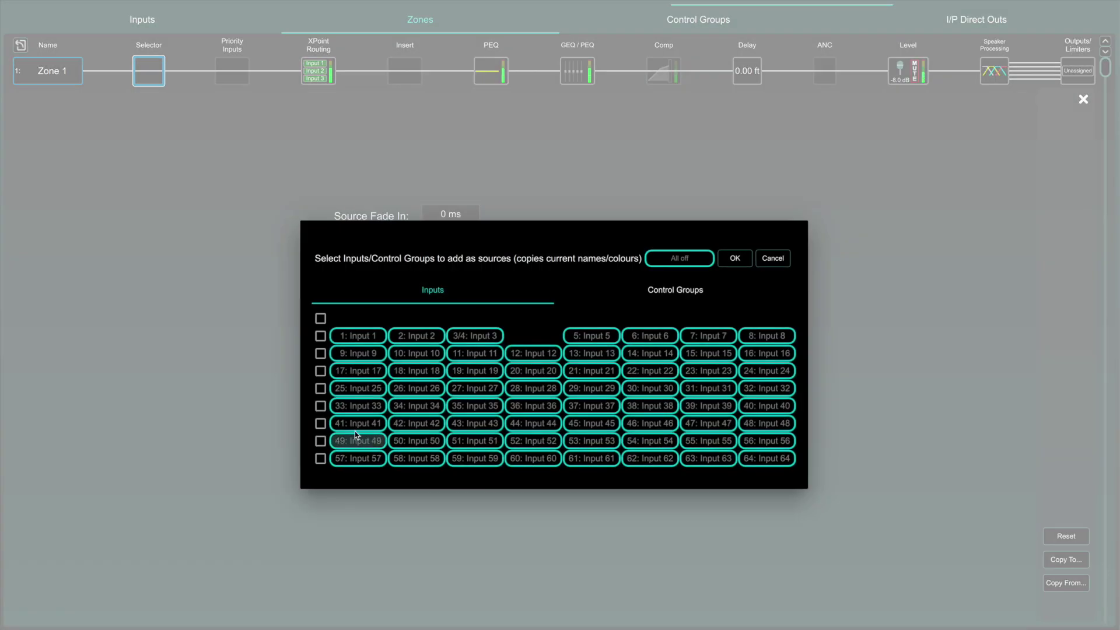
drag(359, 336, 480, 335)
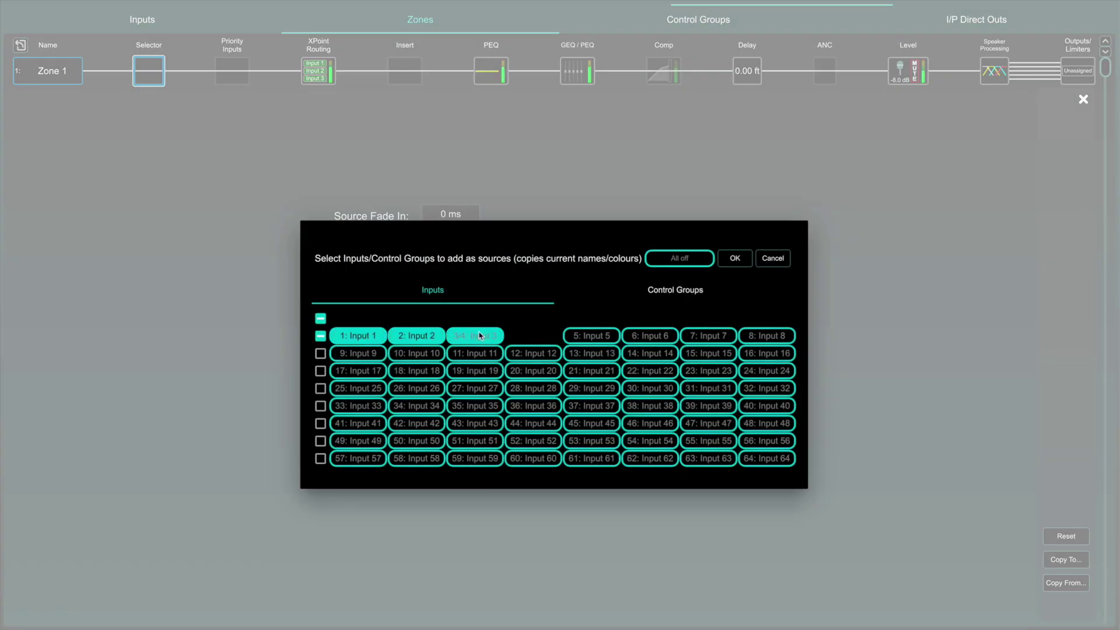
click(735, 258)
click(490, 458)
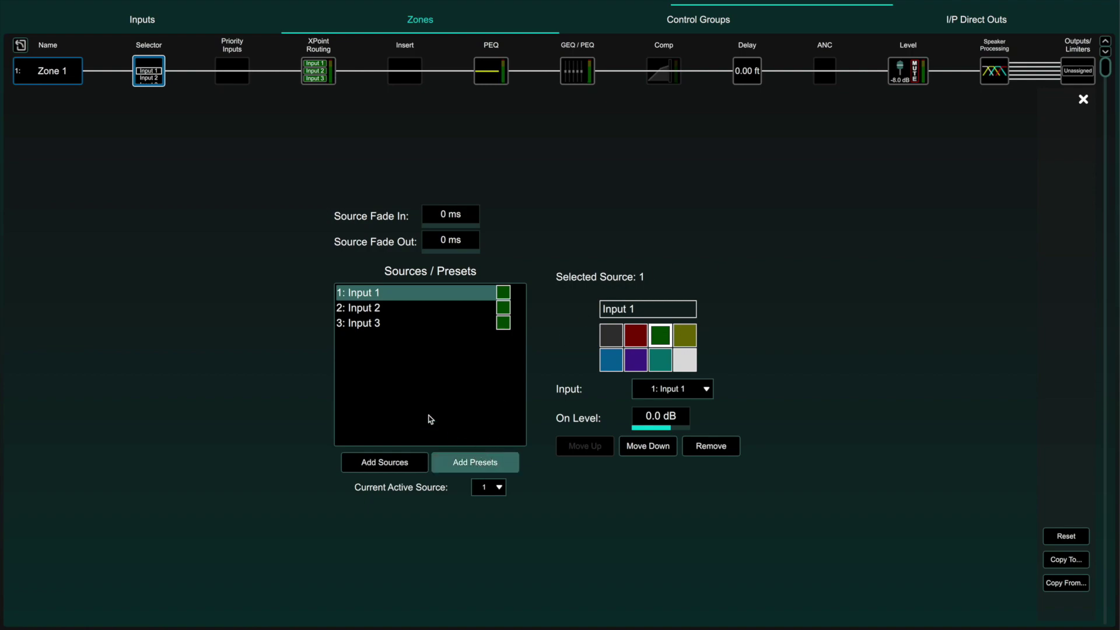
drag(385, 318, 543, 321)
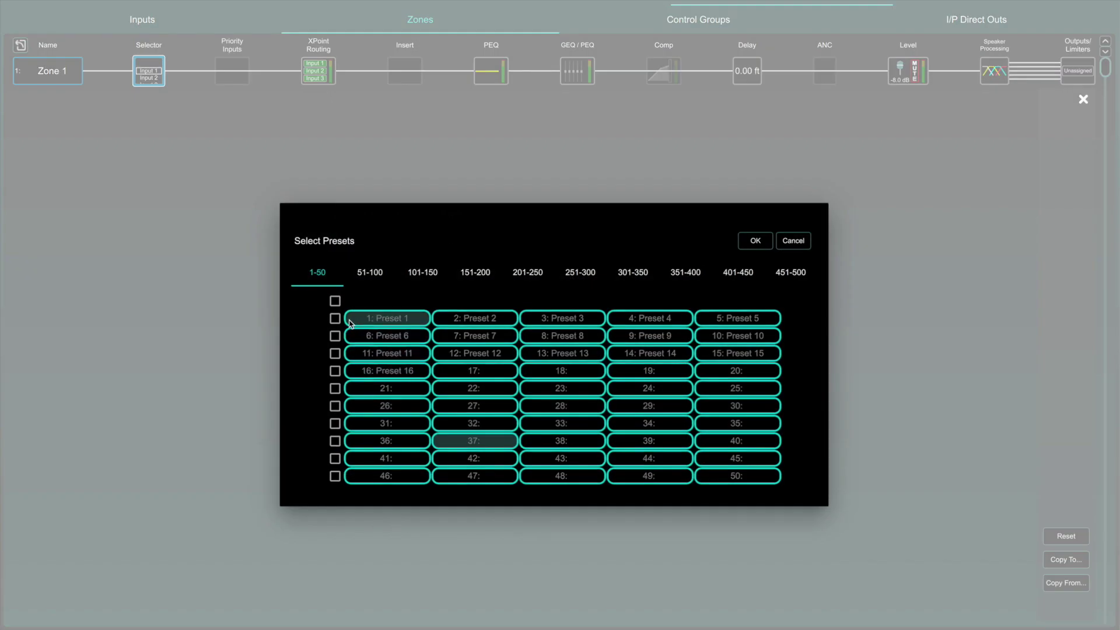
Step: Add Presets 1 to 3 as Zone 1 sources and bring up the Priority Input 1 picker
click(350, 321)
click(475, 318)
click(562, 318)
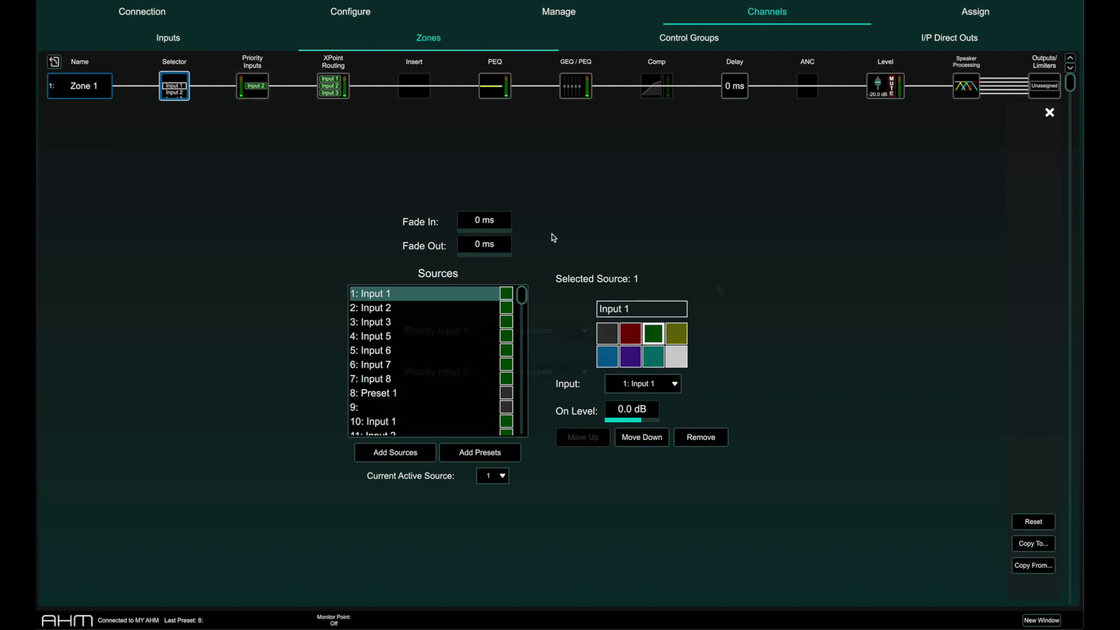
key(Right)
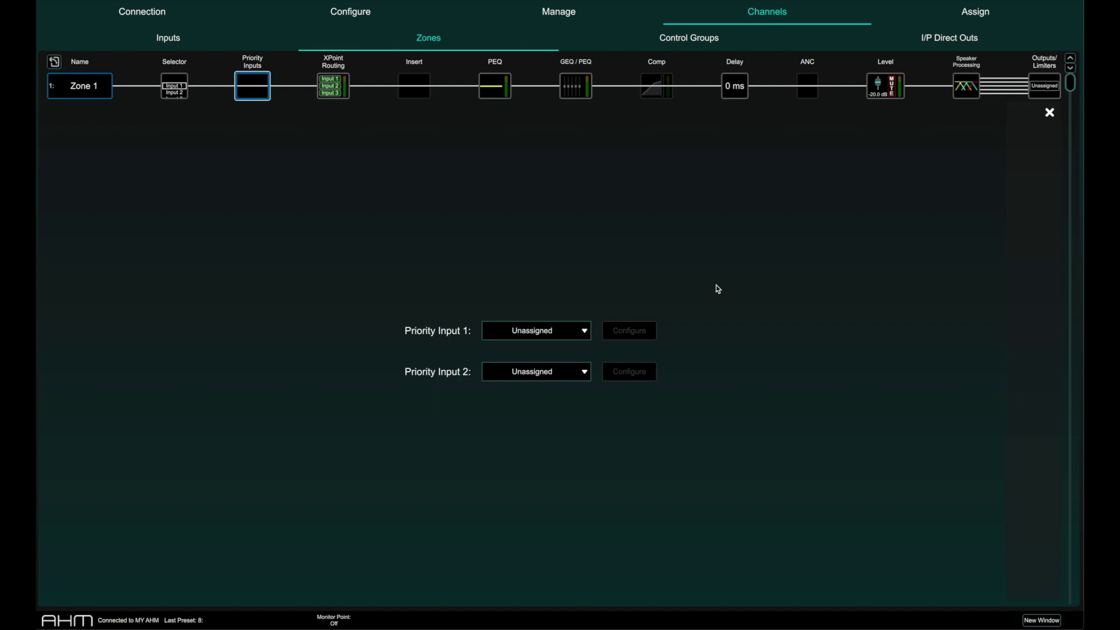
click(577, 331)
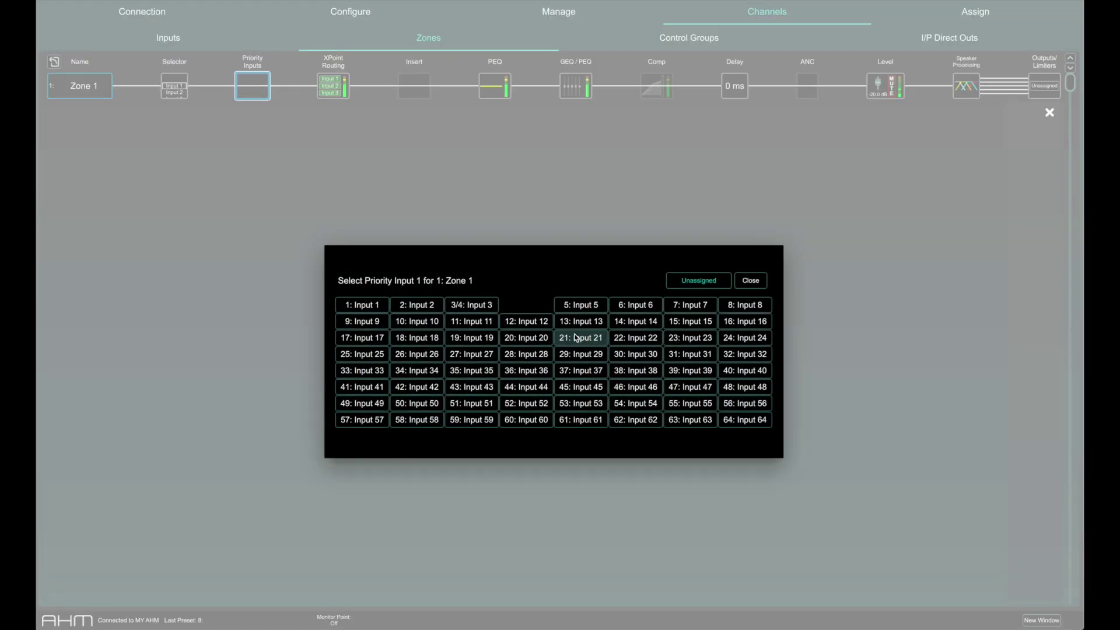
Step: Assign Input 1 as Zone 1's first priority input and Input 2 as second
click(374, 309)
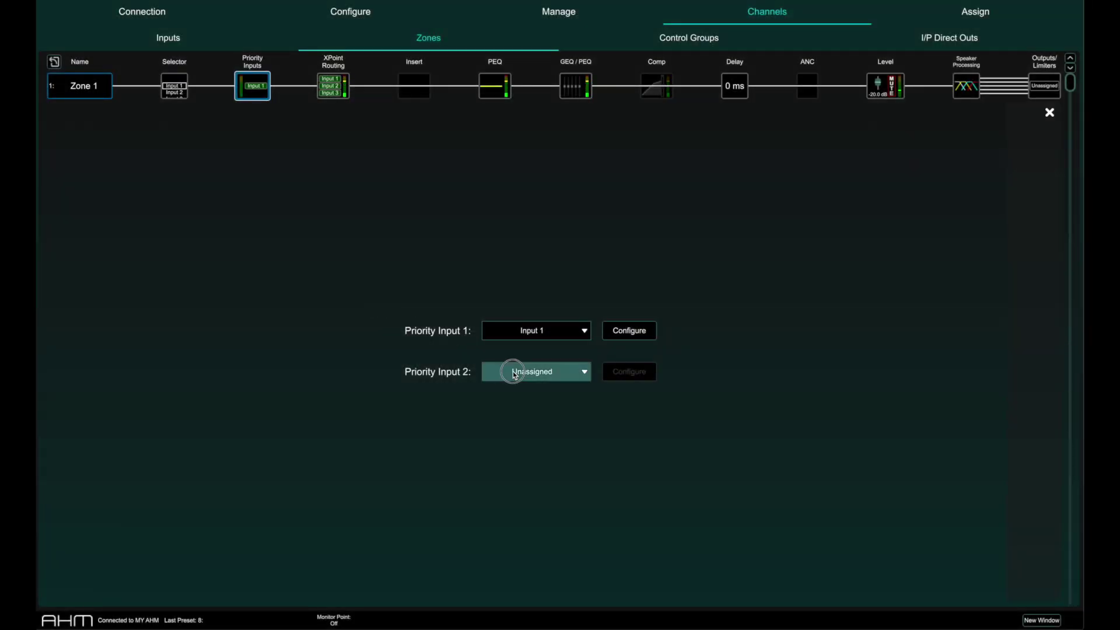
click(513, 372)
click(429, 306)
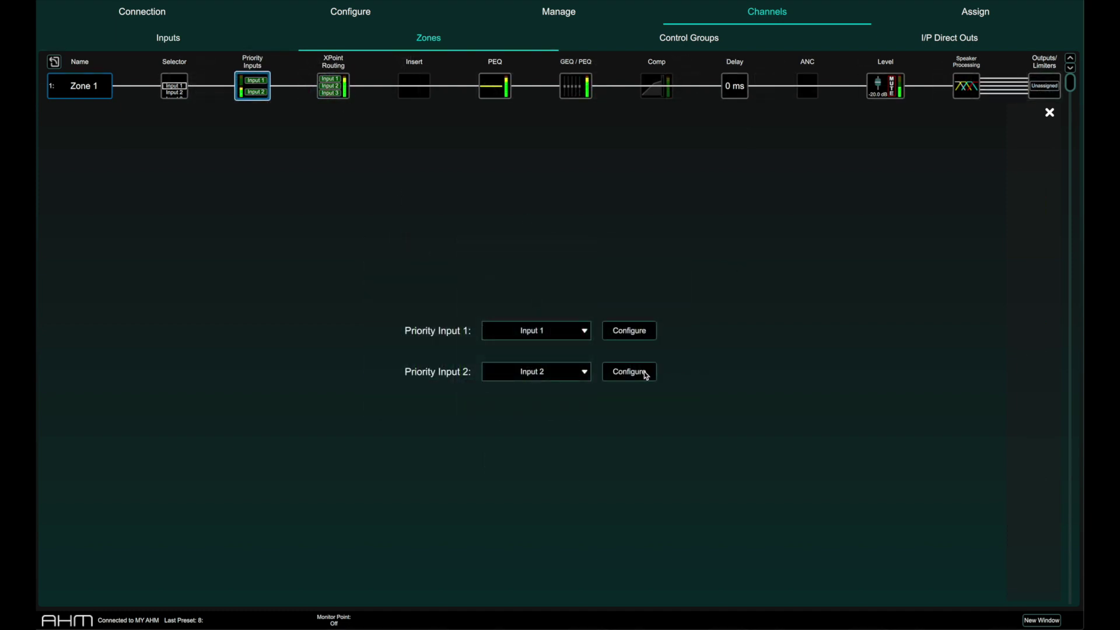
click(646, 373)
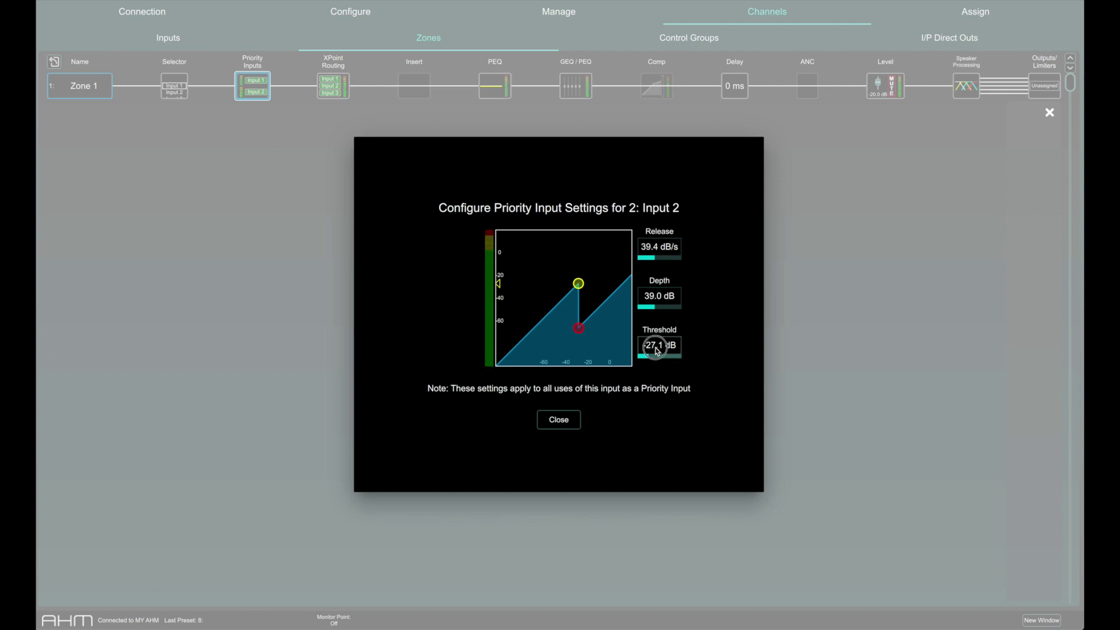
Step: Set Input 2's ducking to -17.6 dB threshold, 53.3 dB depth and 32.2 dB/s release
drag(657, 351, 709, 360)
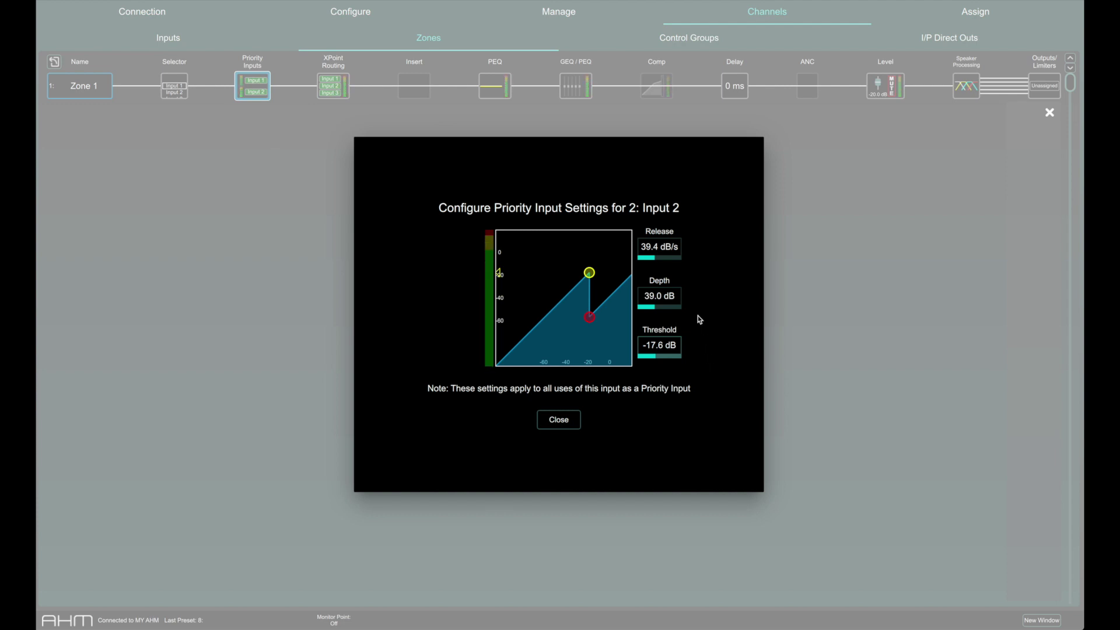
drag(671, 298, 709, 301)
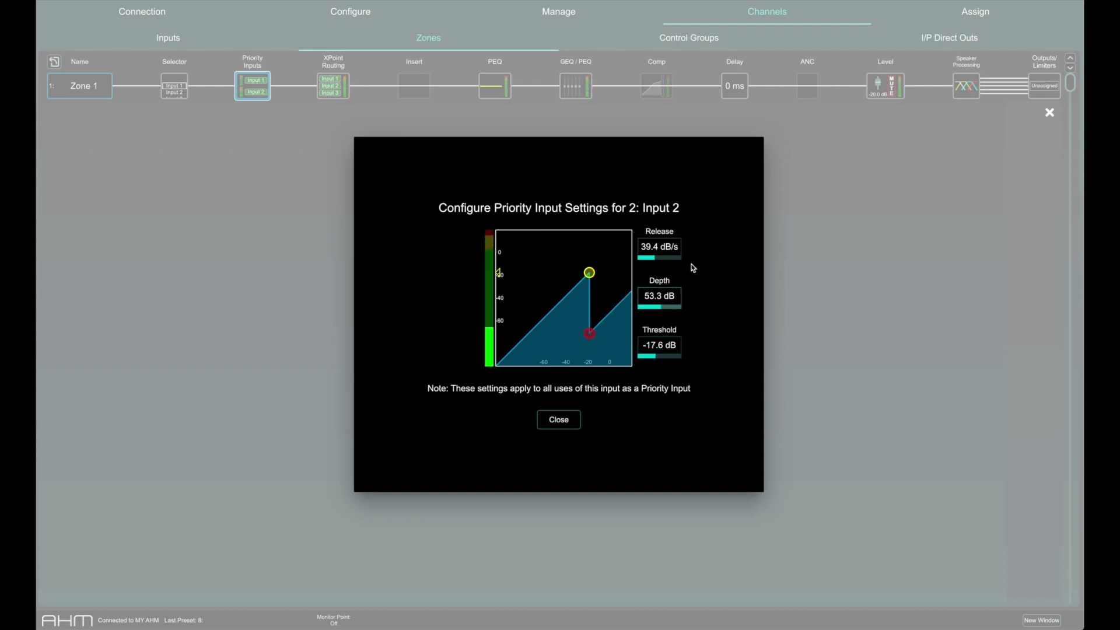
mouse_move(677, 253)
mouse_down()
mouse_move(657, 250)
mouse_move(733, 256)
mouse_move(665, 266)
mouse_up()
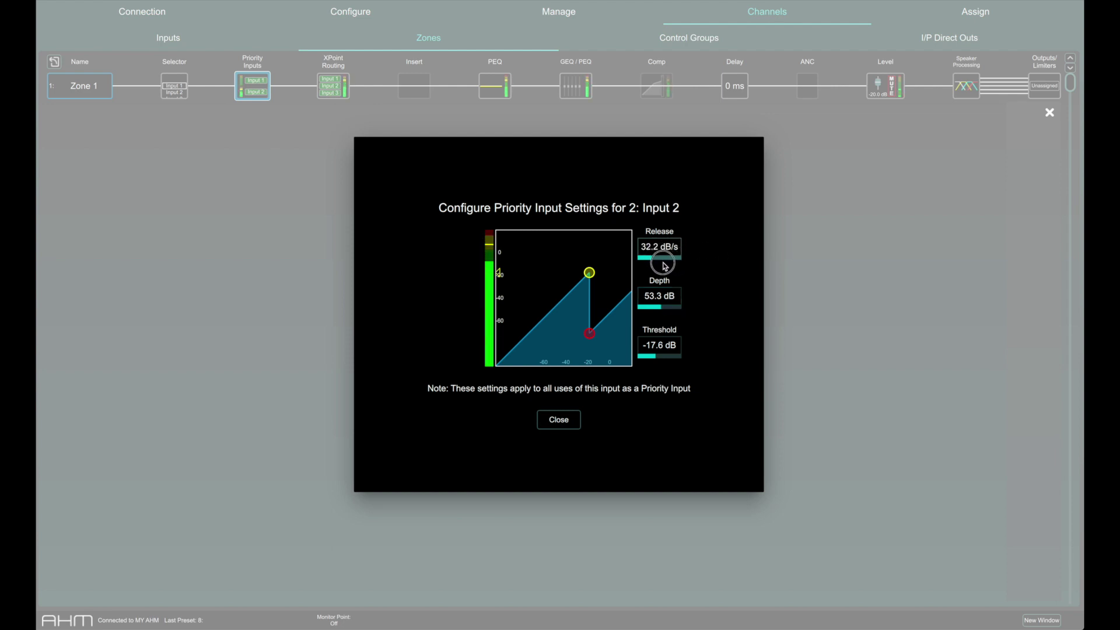
click(559, 420)
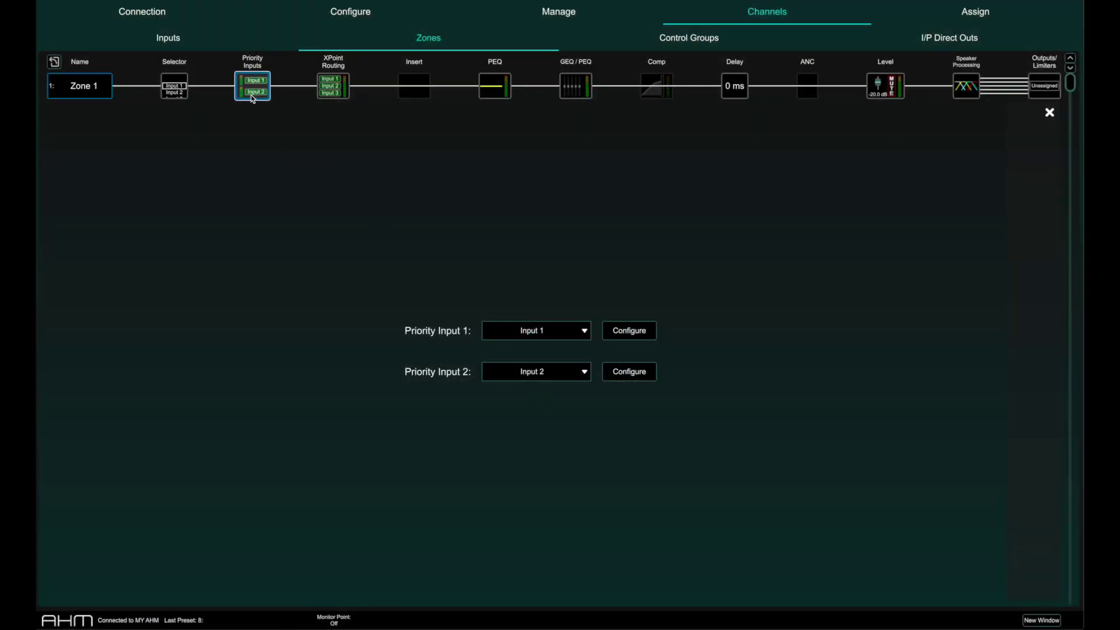
Step: Review Zone 2's Input 2 priority ducking, then bring up Zone 5's crosspoint routing
mouse_move(250, 94)
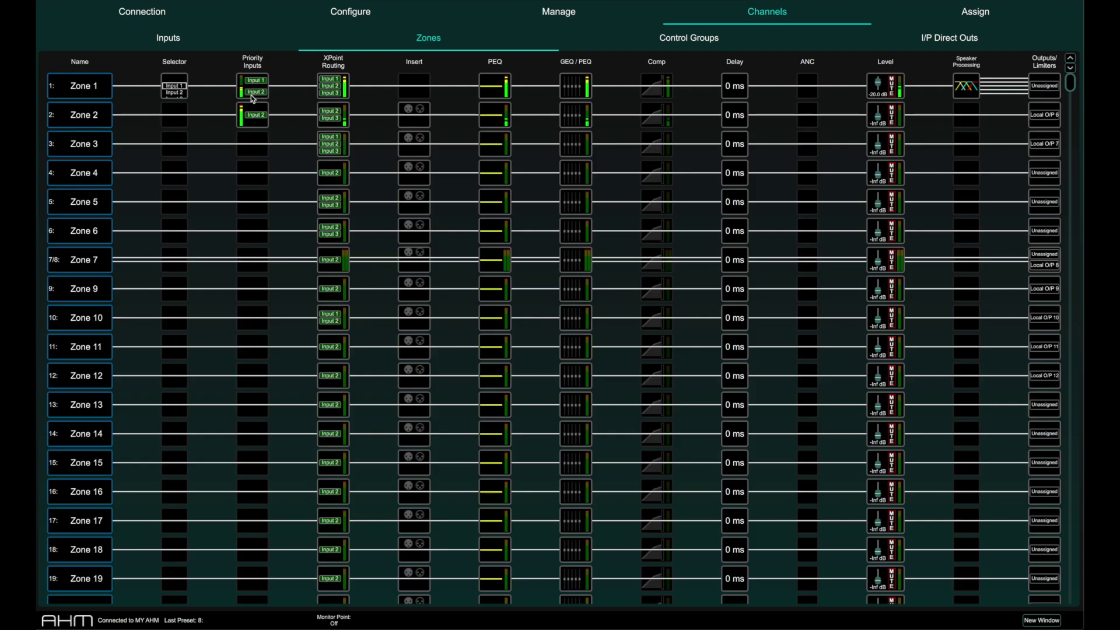
click(264, 120)
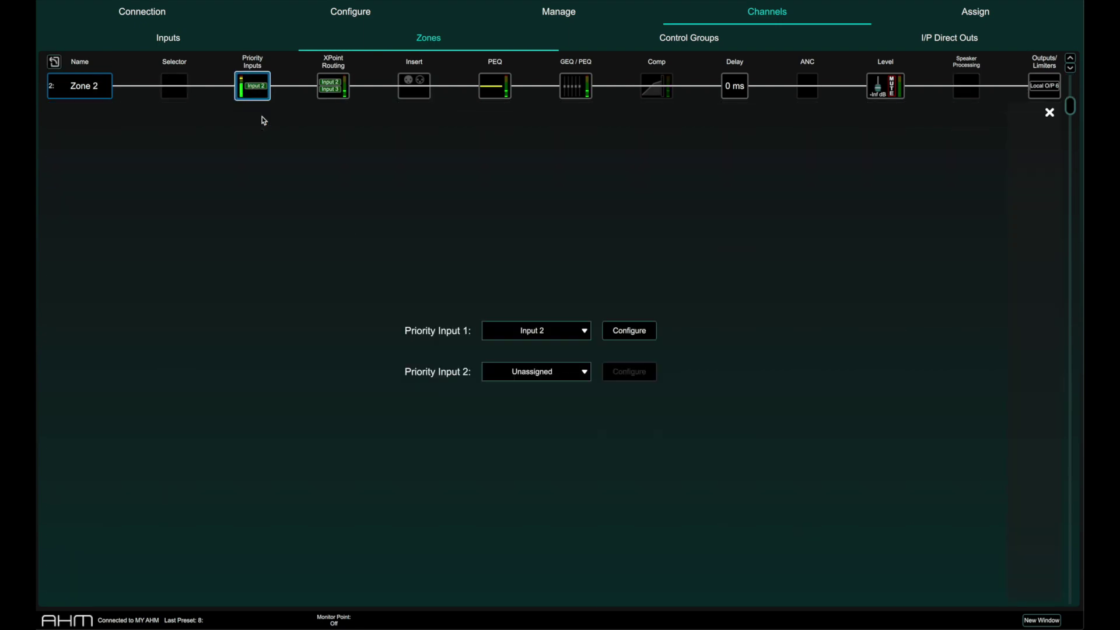
click(608, 329)
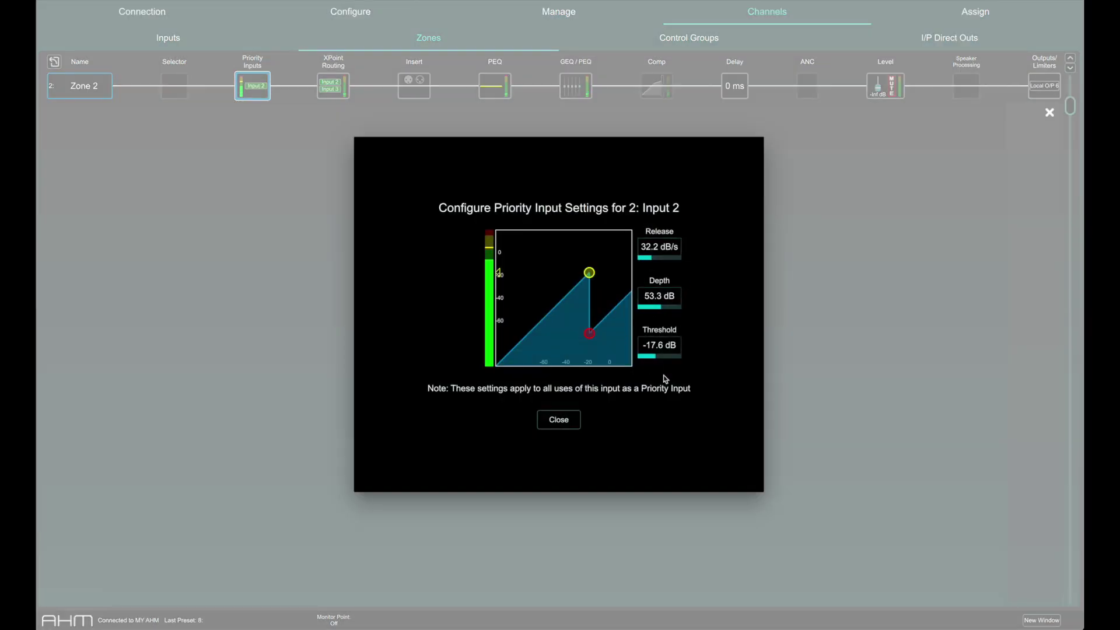
click(568, 417)
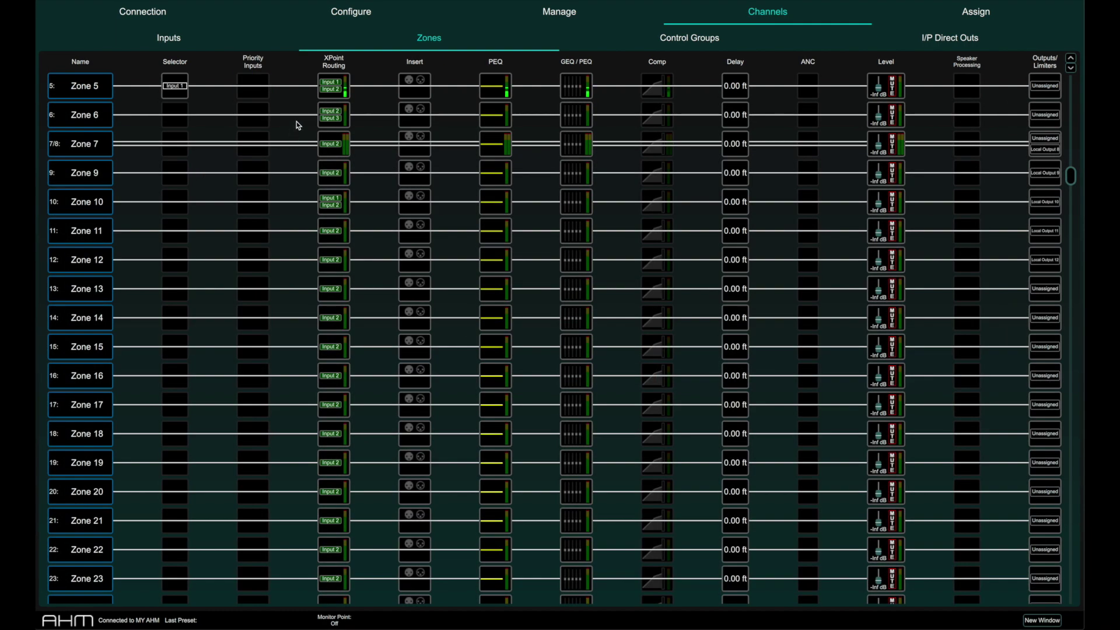
click(326, 88)
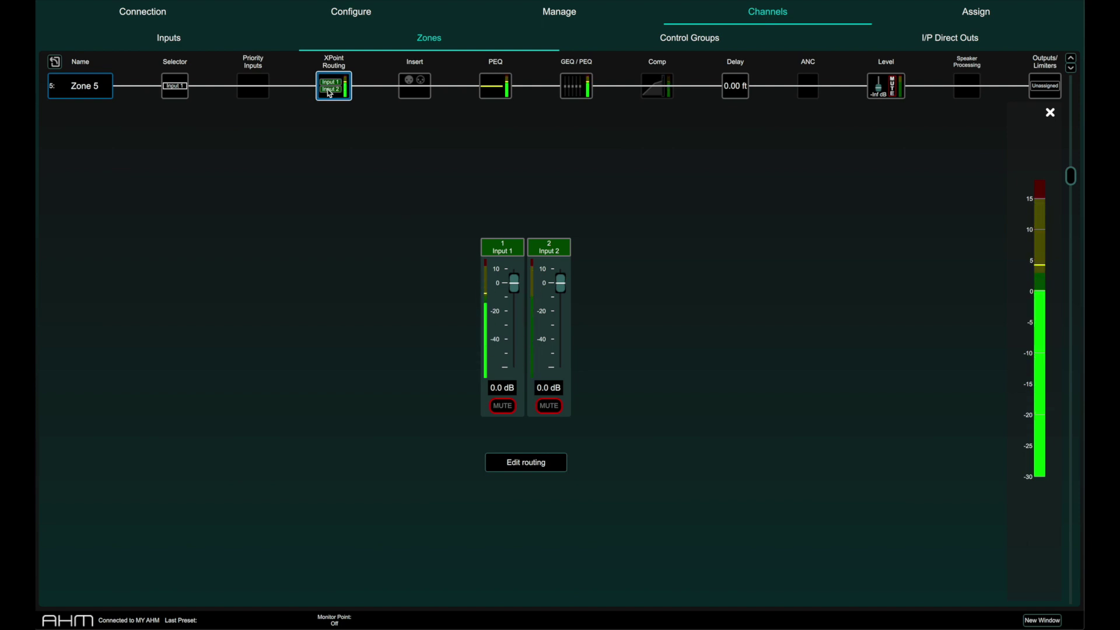
Step: Set Input 1's level in the Zone 5 mix to -15 dB, leaving it unmuted
drag(514, 284, 564, 324)
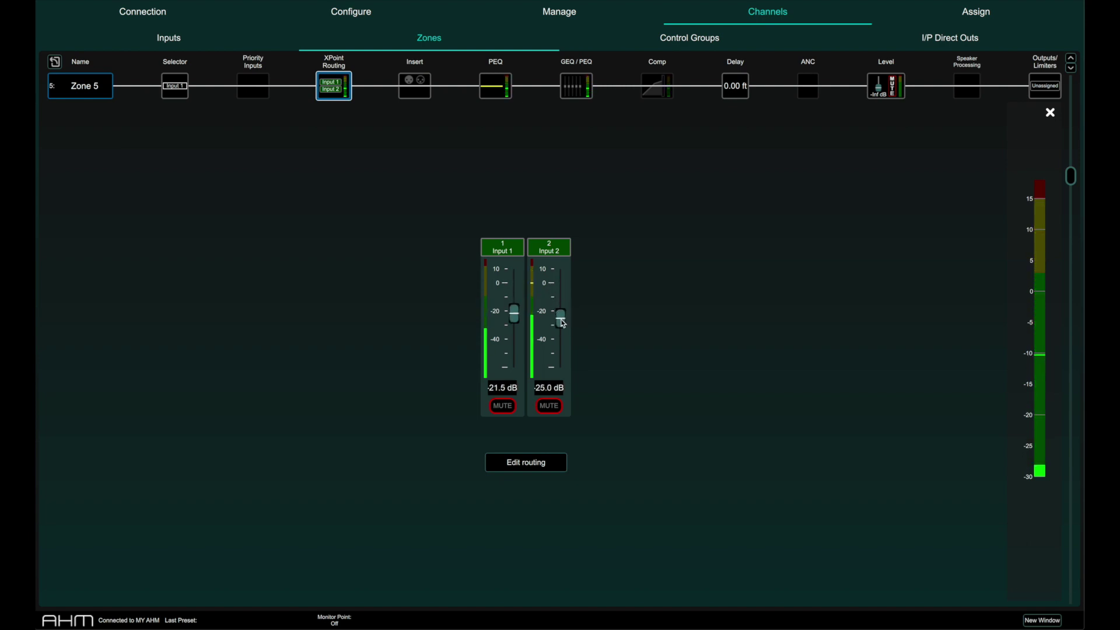
click(510, 404)
click(510, 404)
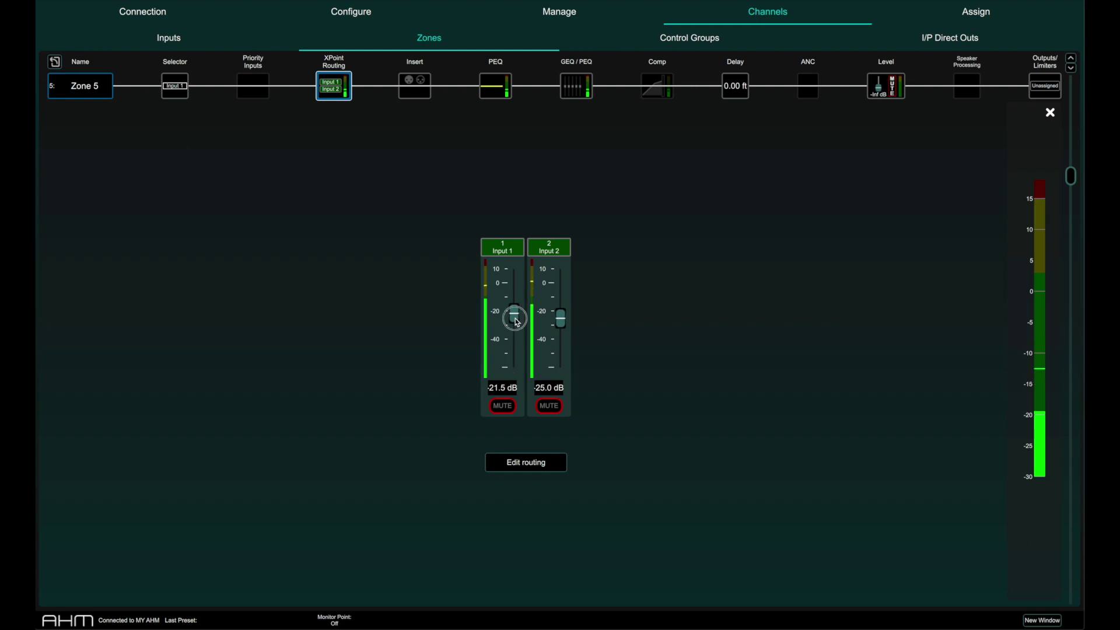
mouse_move(517, 322)
mouse_down()
mouse_move(516, 289)
mouse_move(516, 312)
mouse_up()
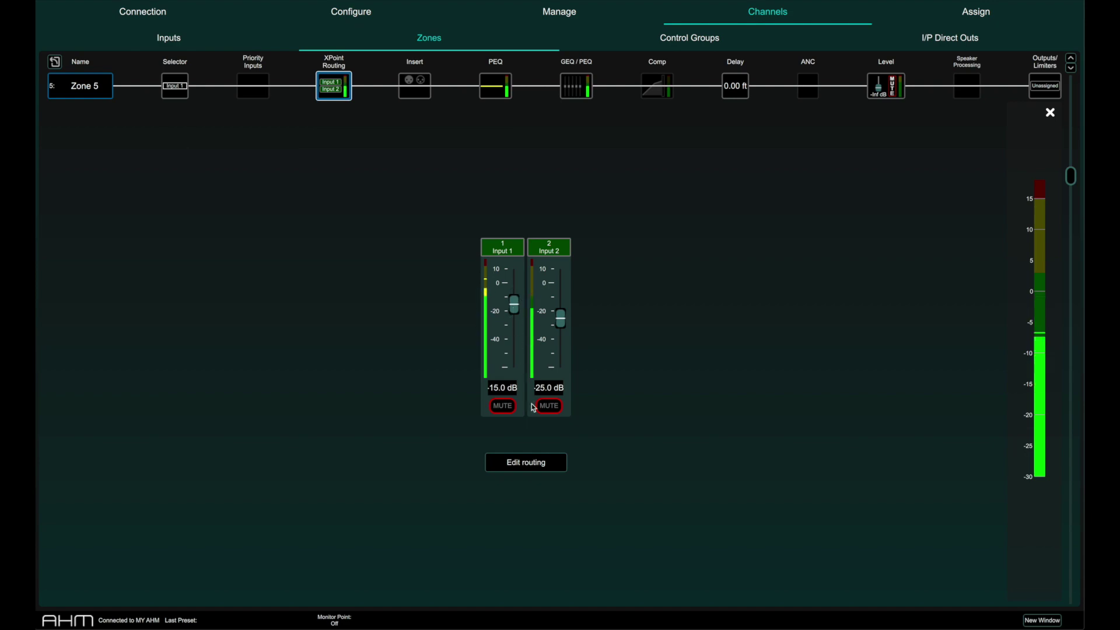
Step: Route Input 3/4, Input 5, Zone 1 and Zone 2 into Zone 5's mix
click(534, 460)
click(481, 334)
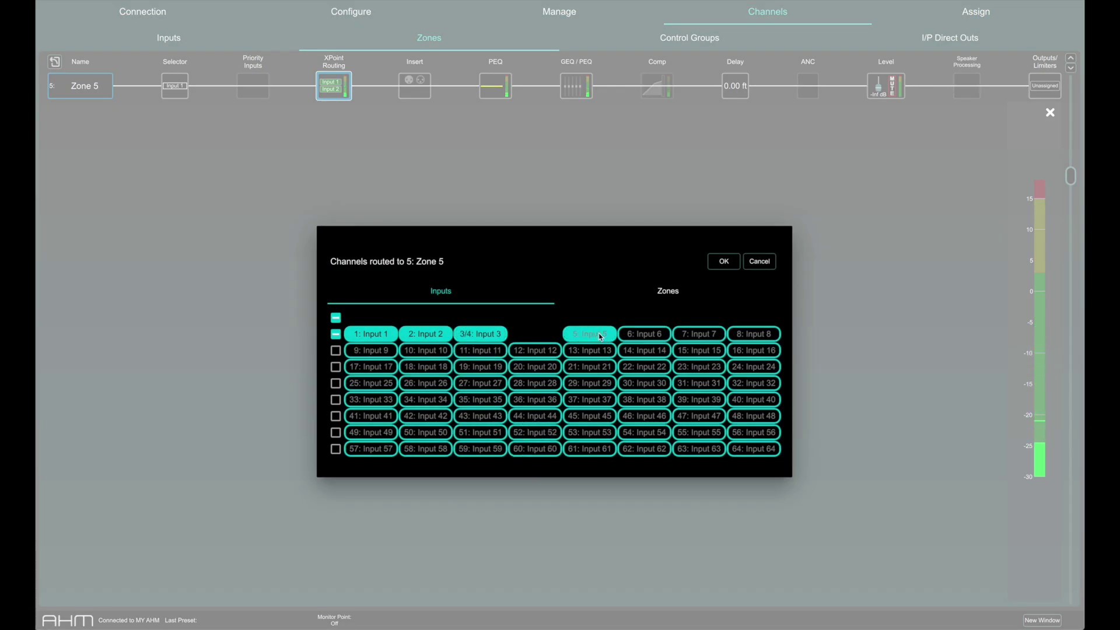
click(612, 292)
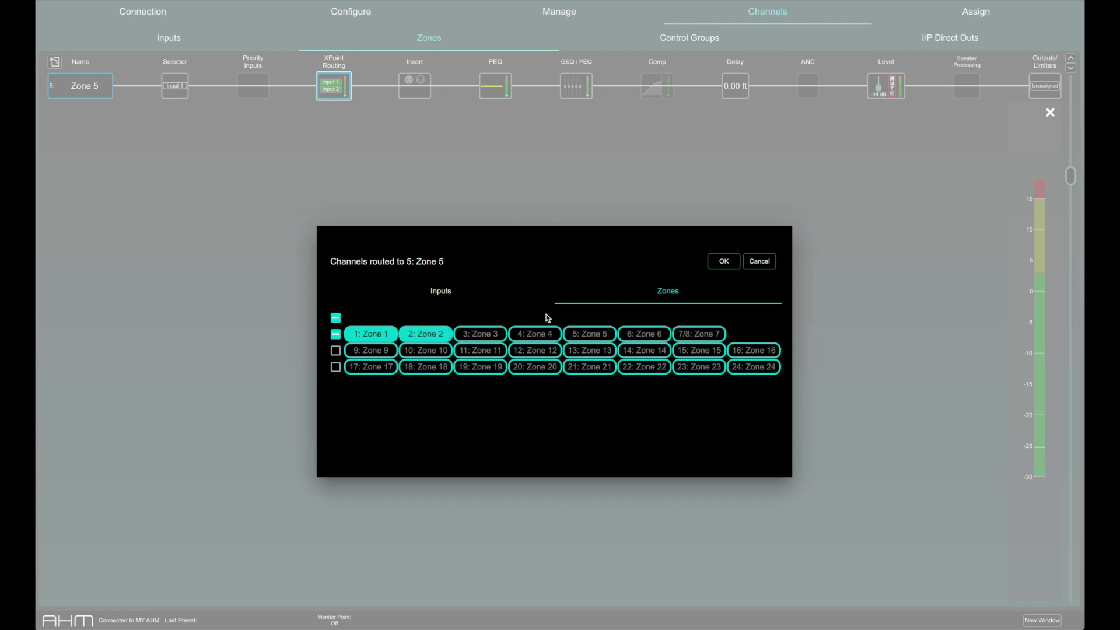
click(723, 263)
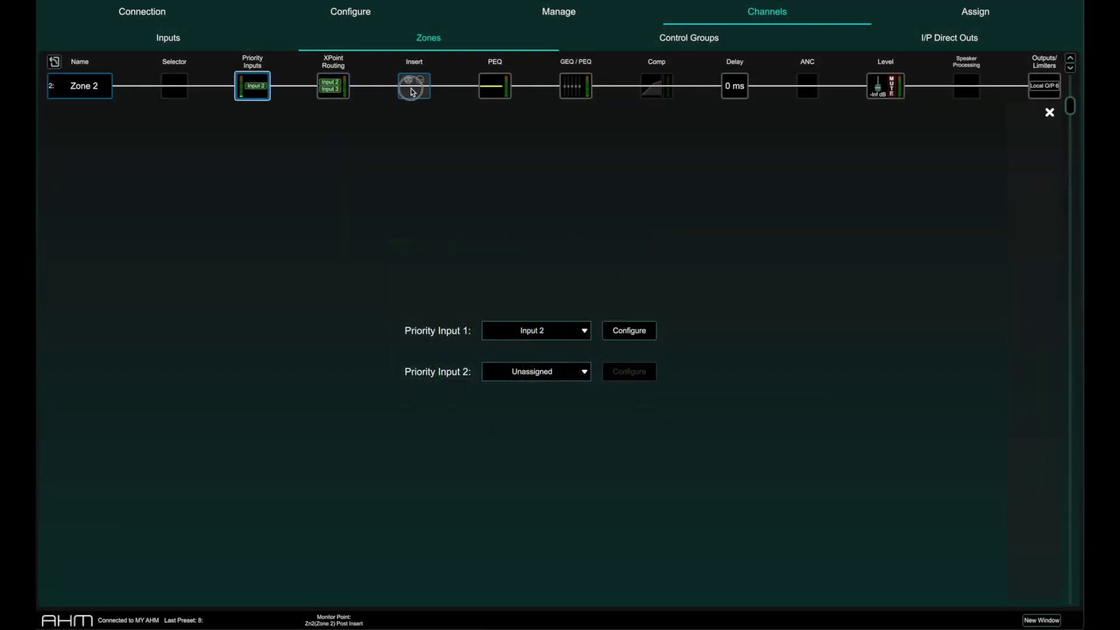
click(412, 91)
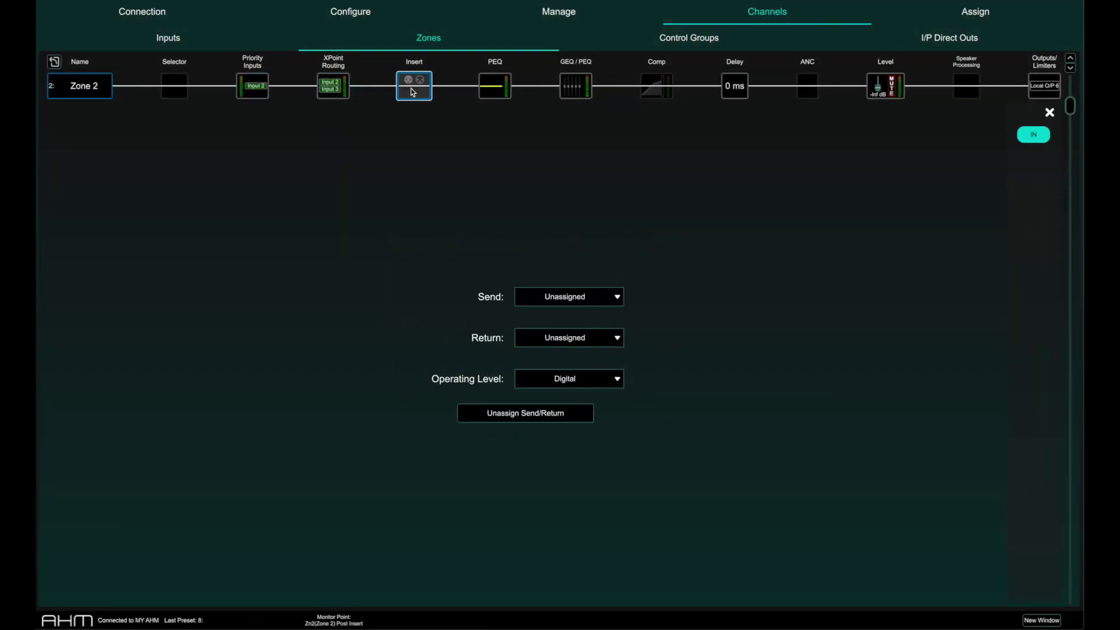
Step: Set Zone 2's insert send to Local O/P 1 and return to Local Input 1
click(571, 296)
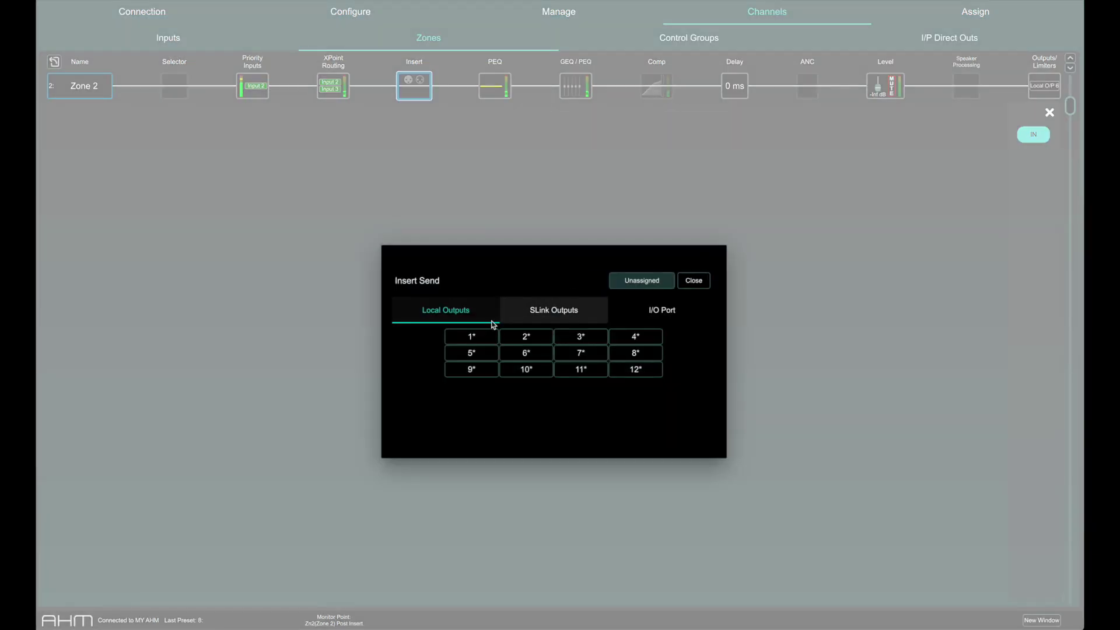
click(472, 336)
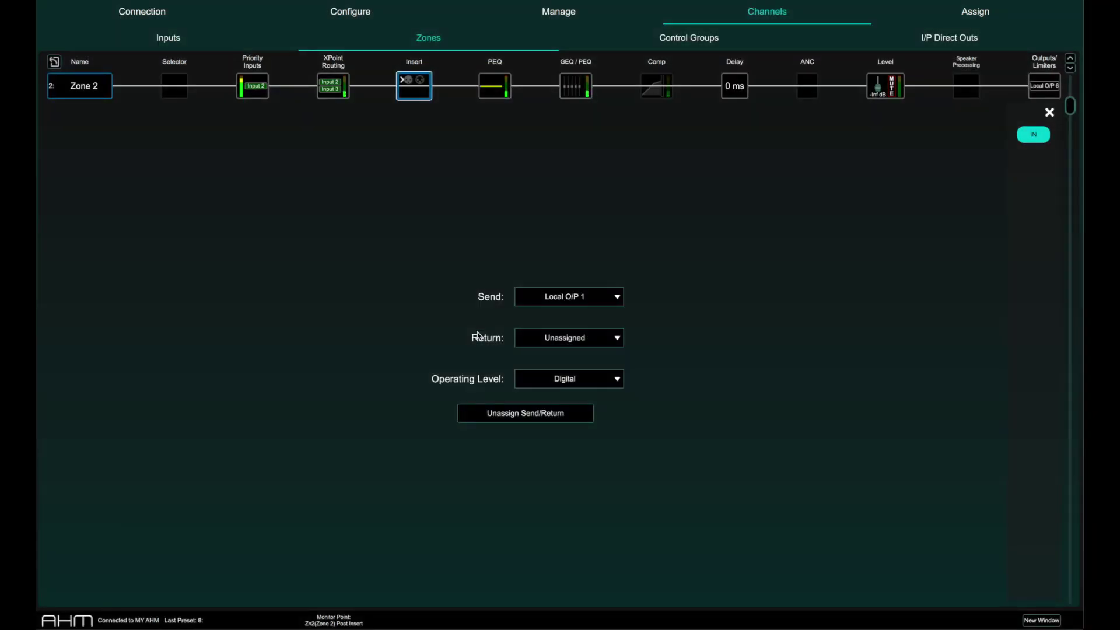
click(535, 341)
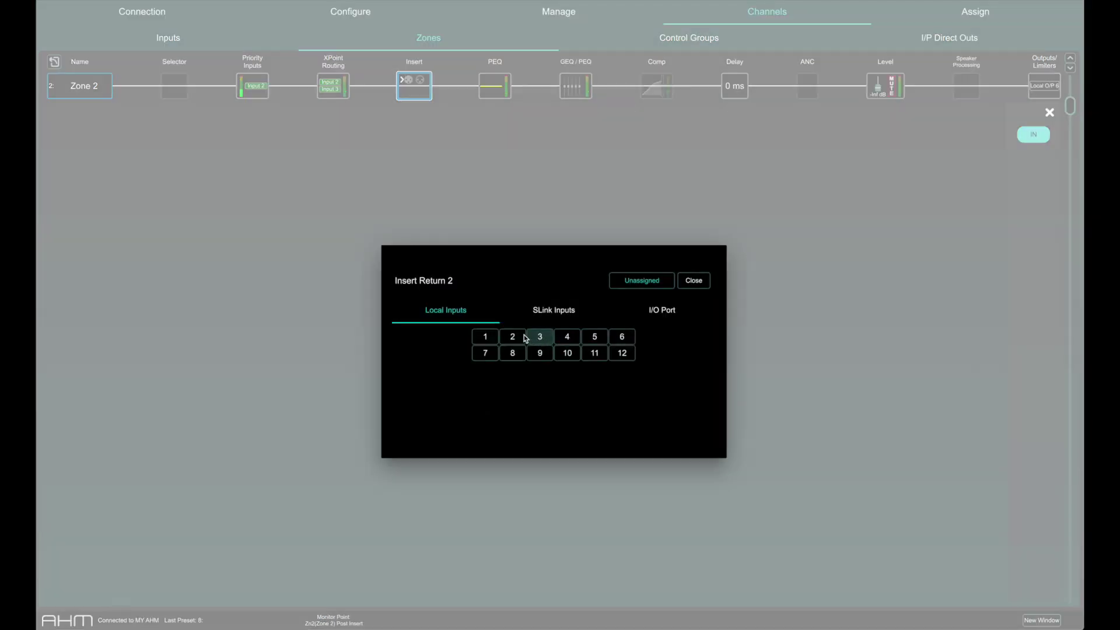
click(489, 336)
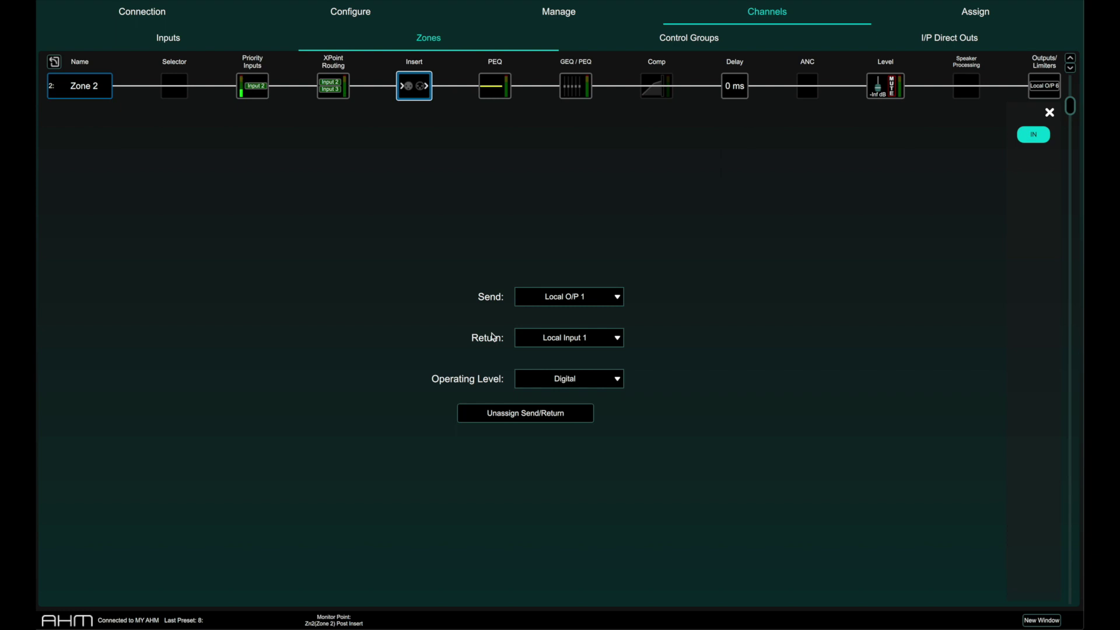
click(494, 89)
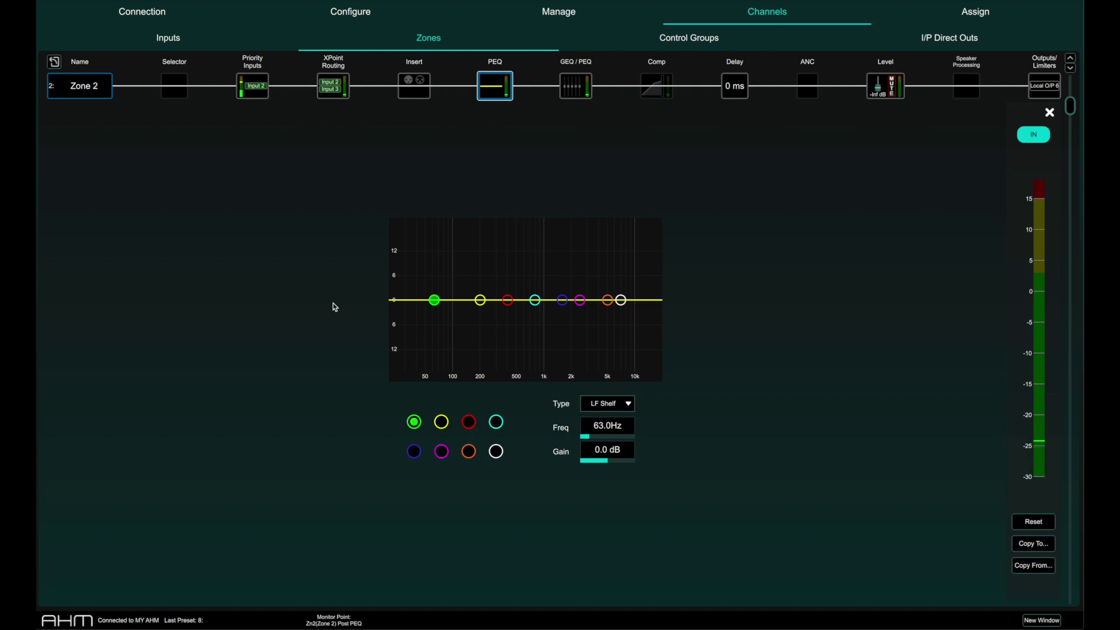
Step: Make Zone 2's yellow PEQ band a Bell Const Q cut of -4.8 dB at 215 Hz
drag(480, 300, 485, 280)
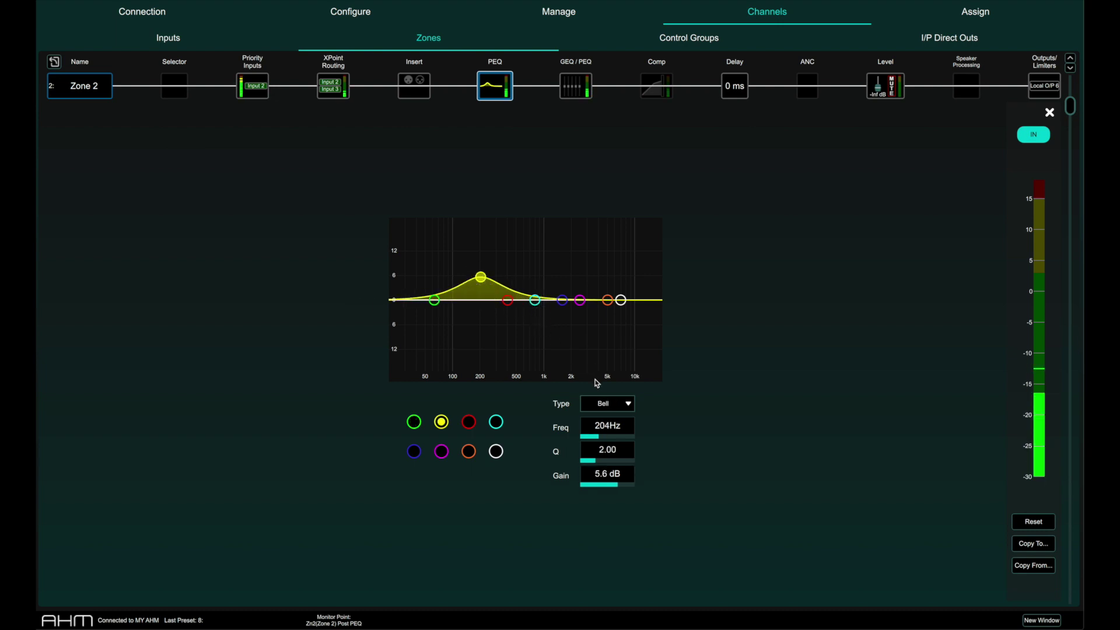
click(609, 407)
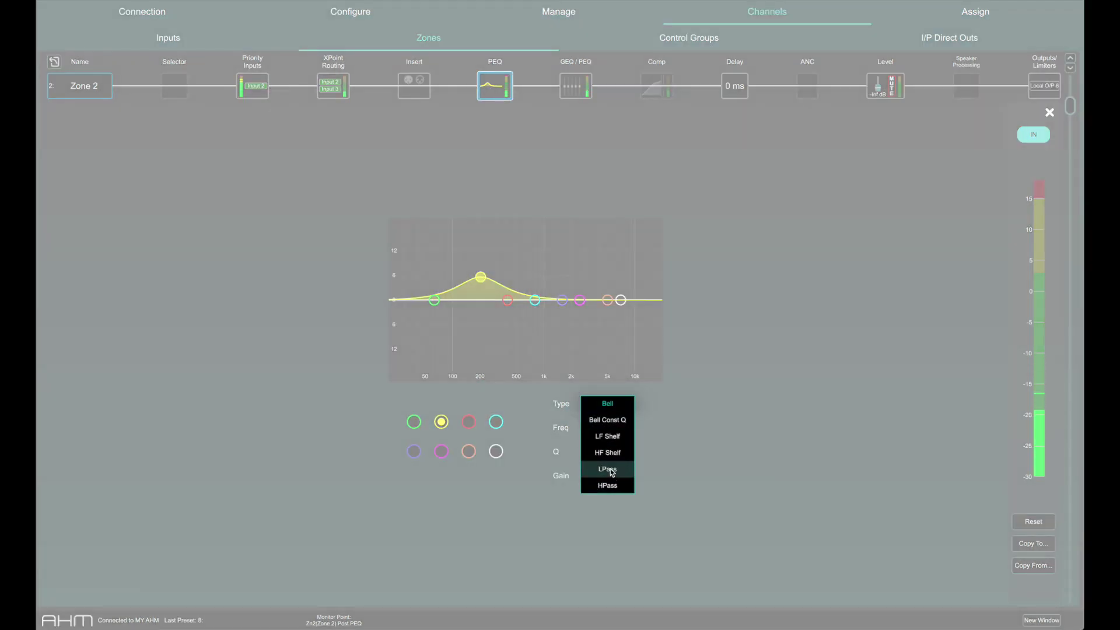
click(613, 420)
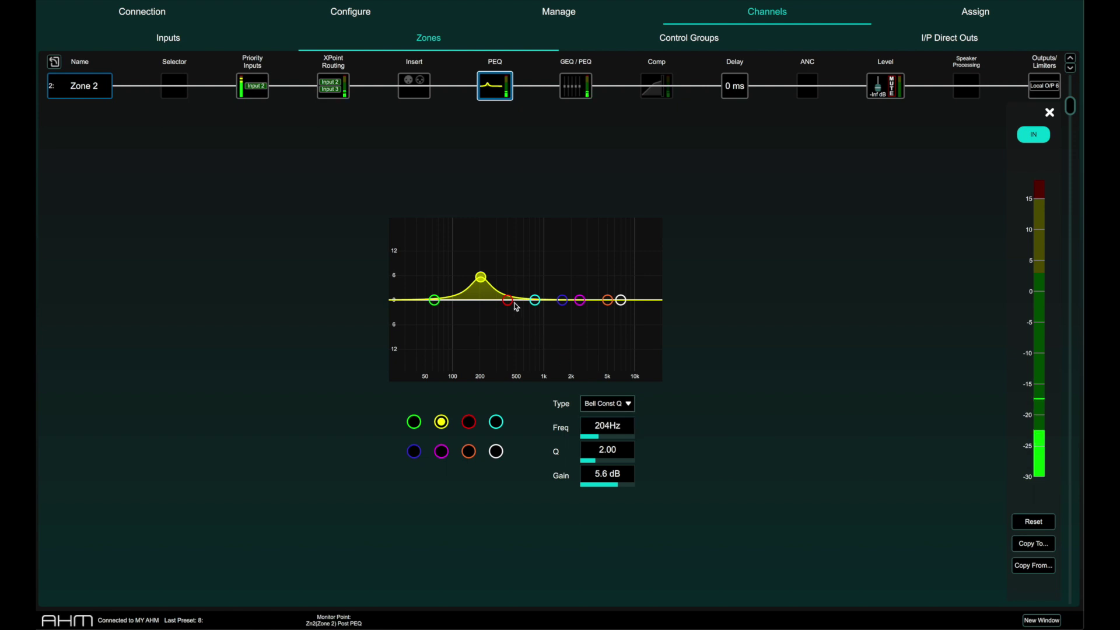
drag(481, 278, 488, 329)
Step: Cut Zone 2's graphic EQ near 400 Hz and 800 Hz, briefly checking the PEQ tab
click(571, 89)
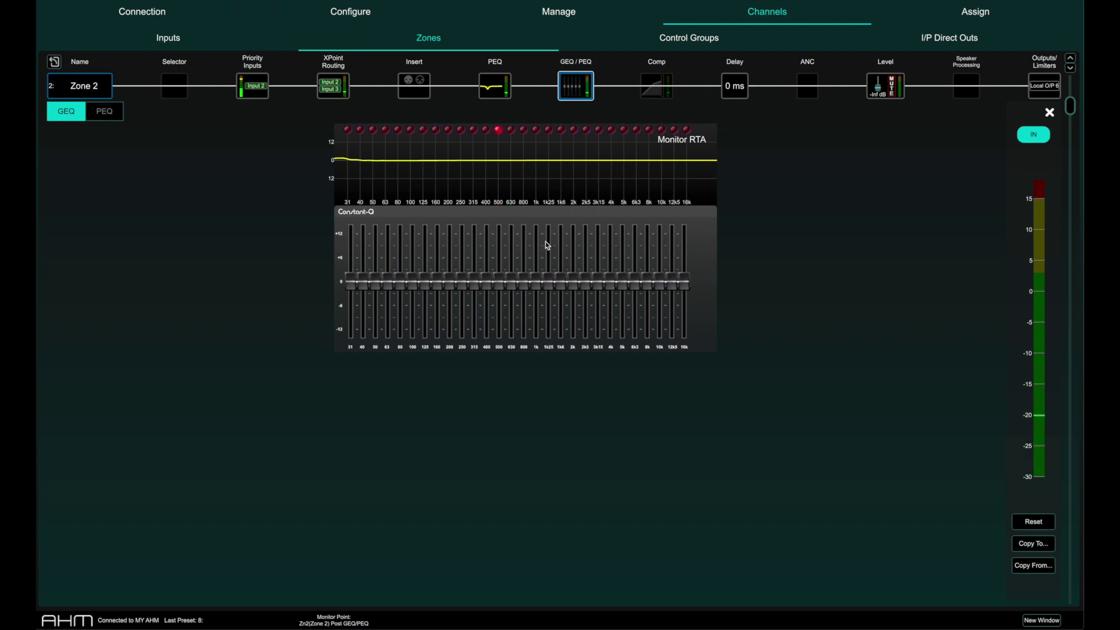
drag(523, 281, 490, 297)
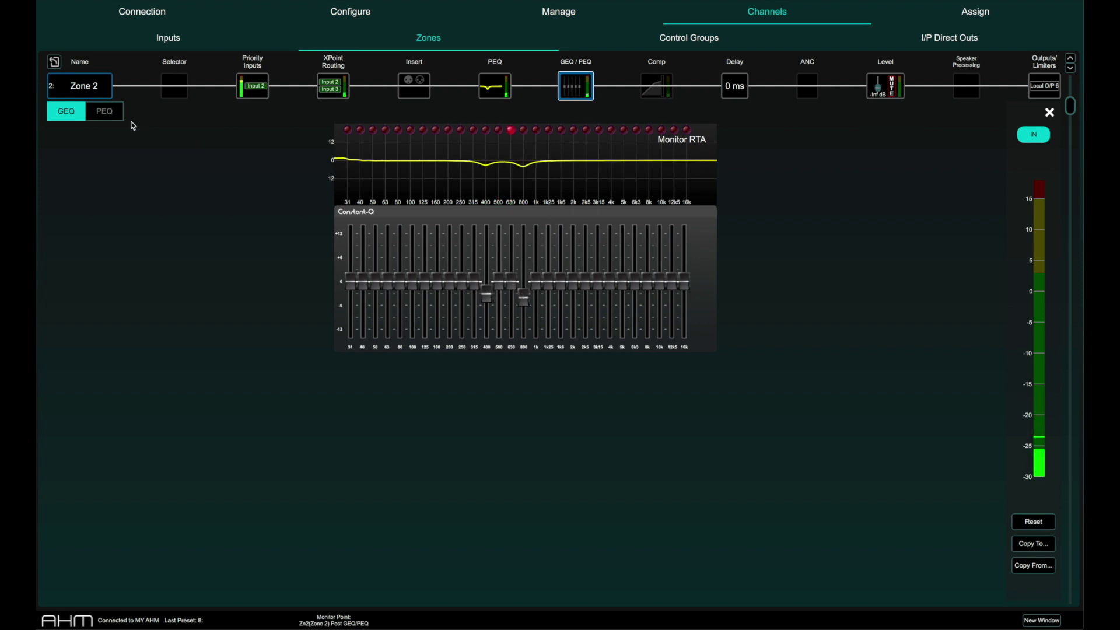
click(112, 117)
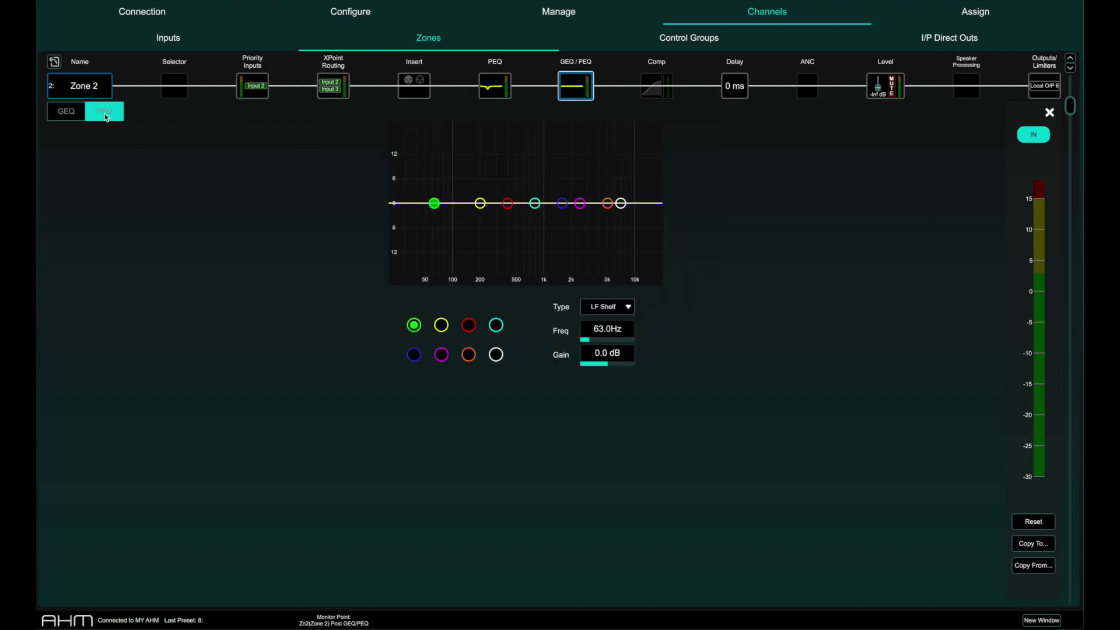
click(66, 112)
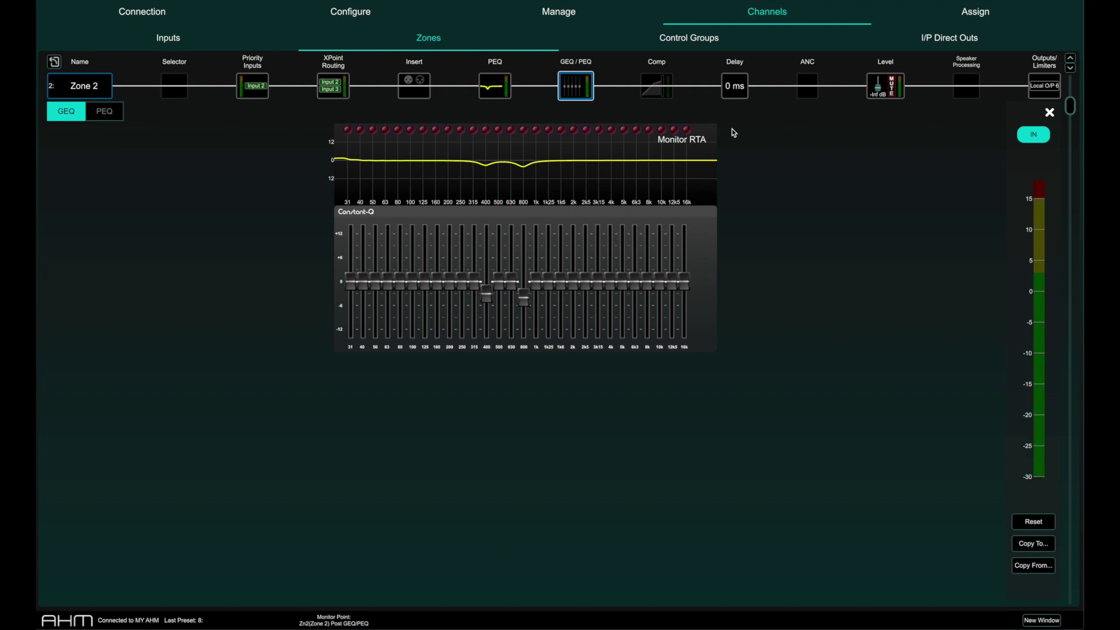
click(659, 89)
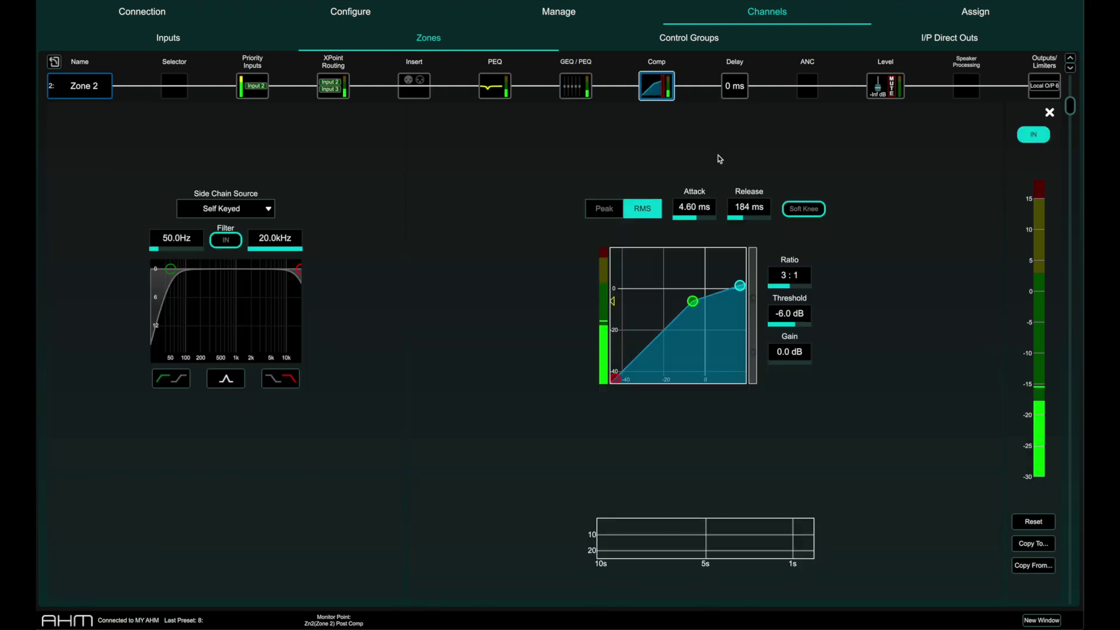
Step: Give Zone 2's compressor a 5.91 ms attack, 157 ms release and soft knee
drag(695, 208, 734, 214)
click(733, 208)
click(791, 210)
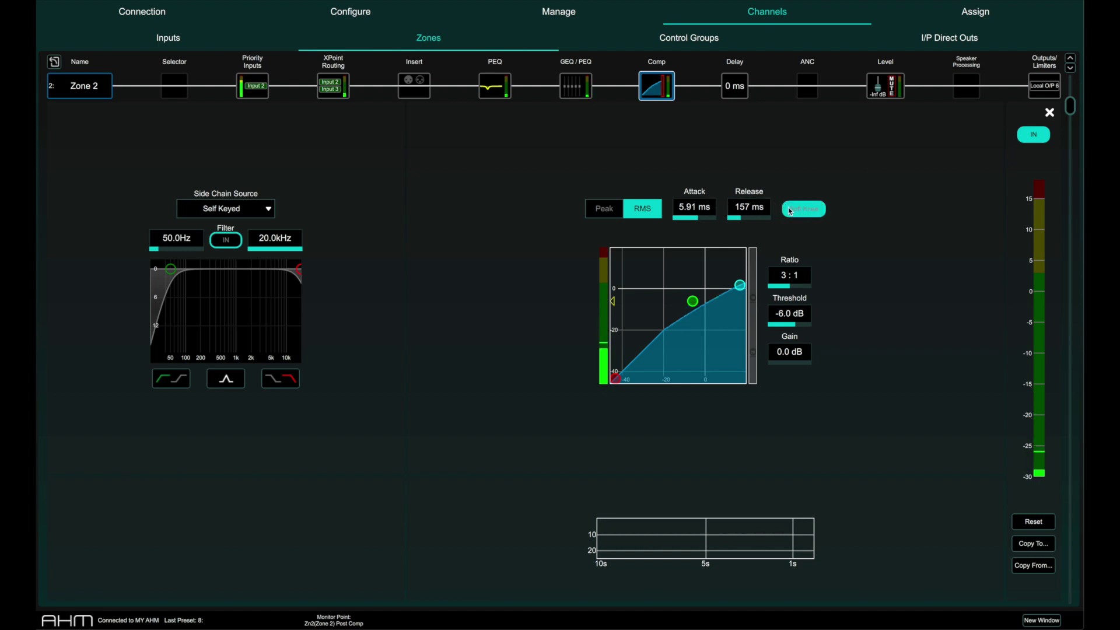
Step: Key Zone 2's compressor side-chain from Zone 1, then bring up Zone 2's delay settings
click(247, 215)
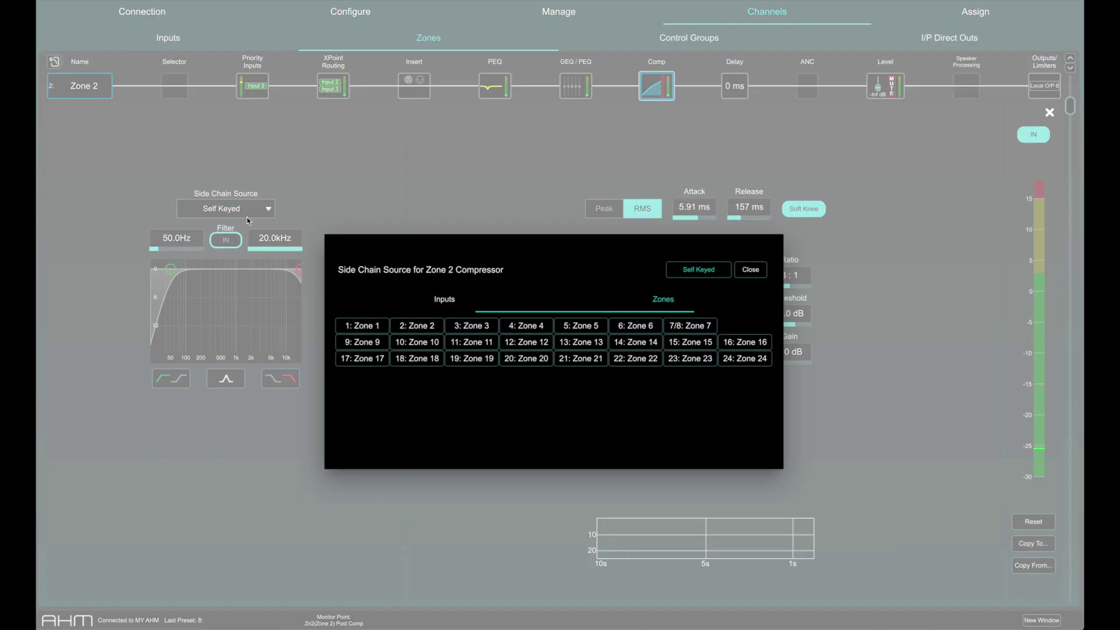
click(348, 325)
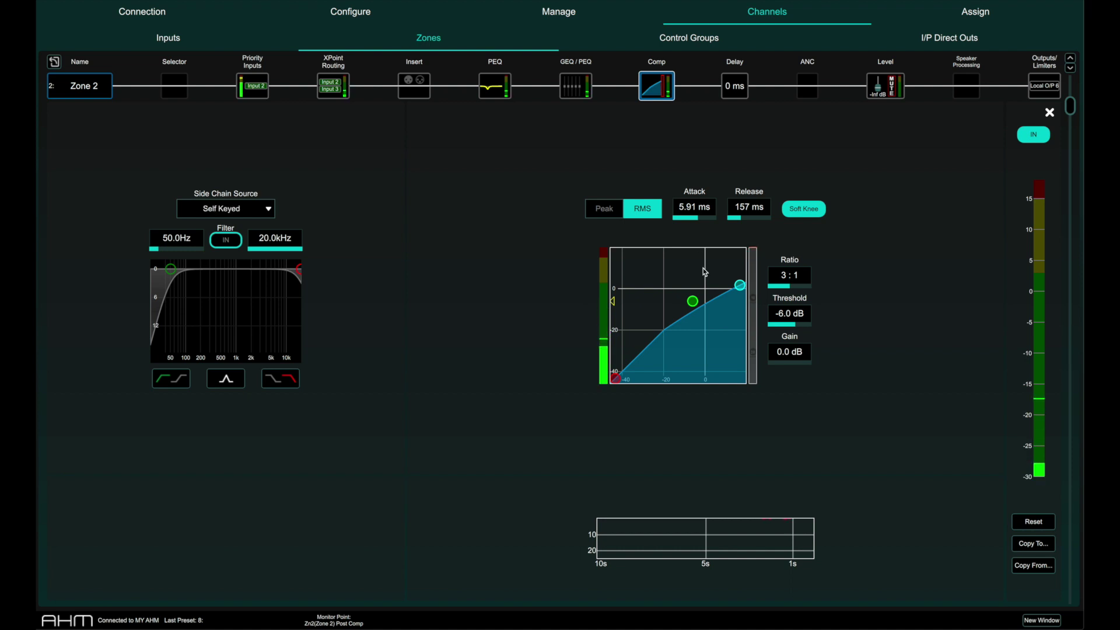
click(734, 91)
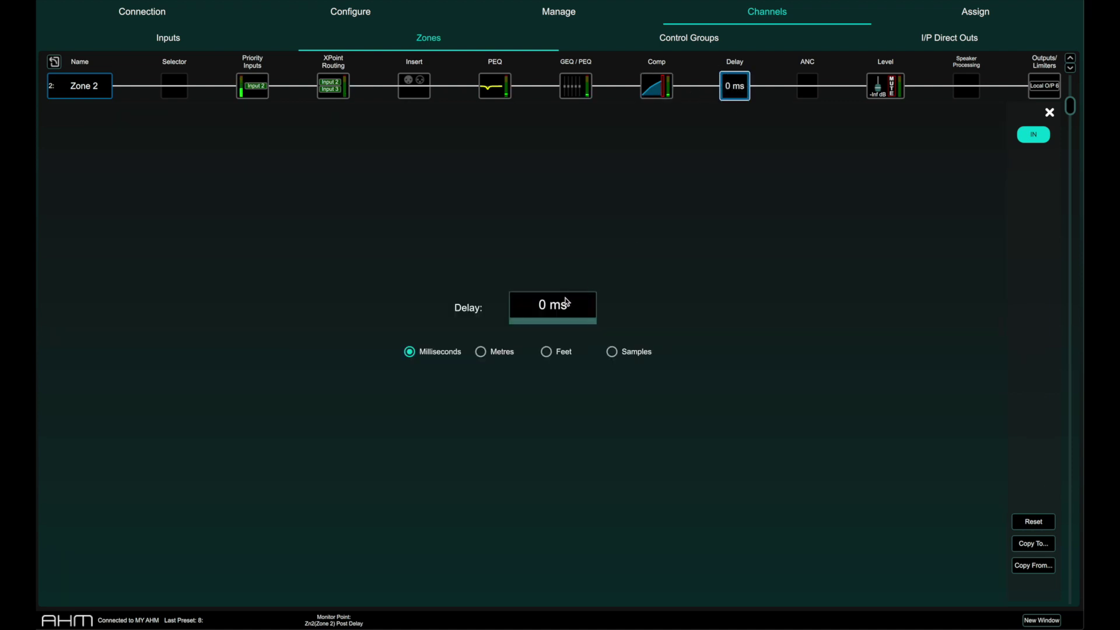
Step: Adjust Zone 2's delay, settle on Feet after trying Metres and Samples, and lower temperature to 50.3 °F
mouse_move(550, 305)
mouse_down()
mouse_move(650, 303)
mouse_move(535, 303)
mouse_up()
click(481, 353)
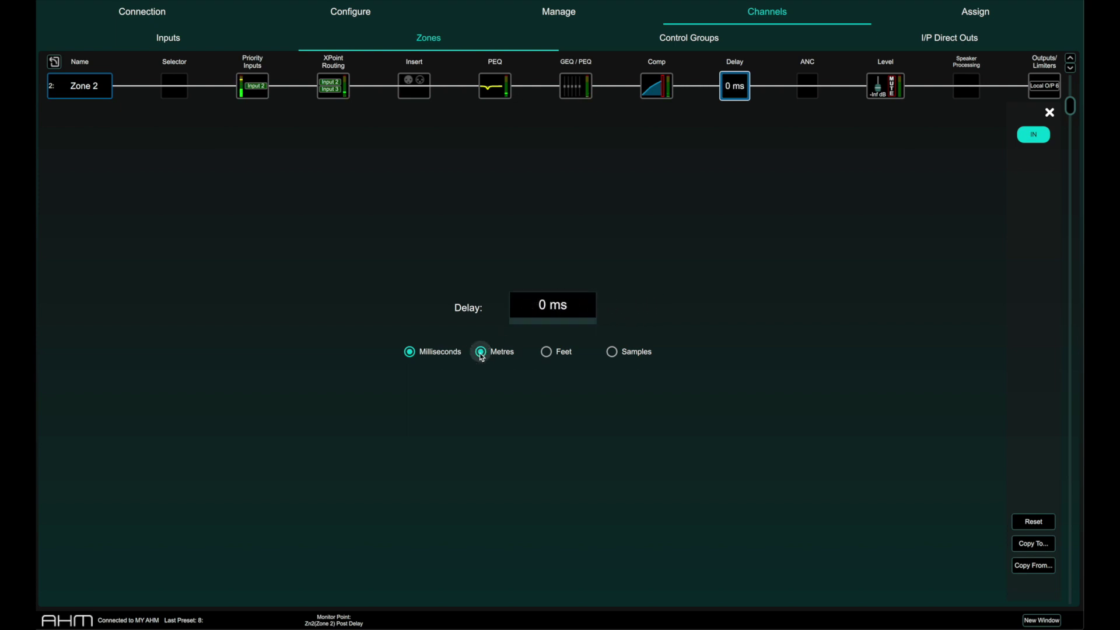
click(544, 352)
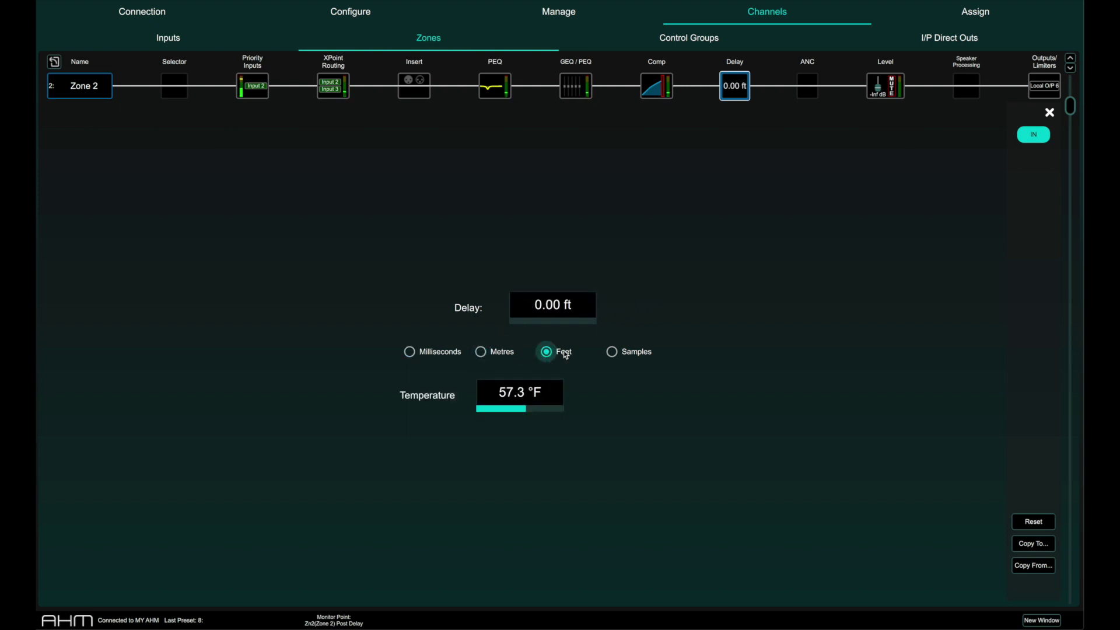
click(611, 353)
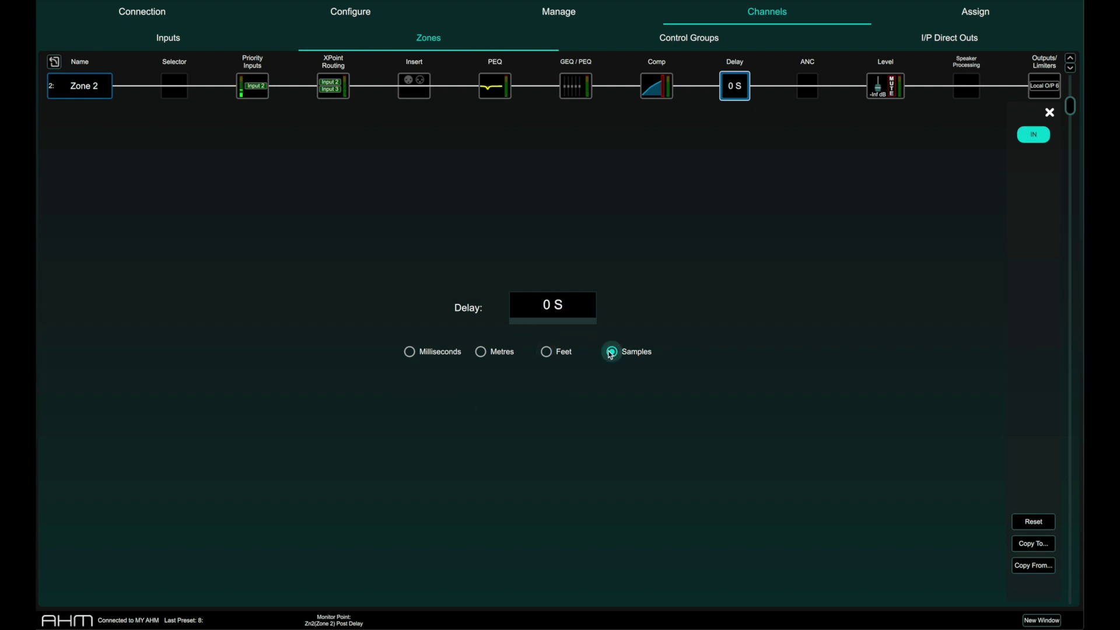
click(549, 352)
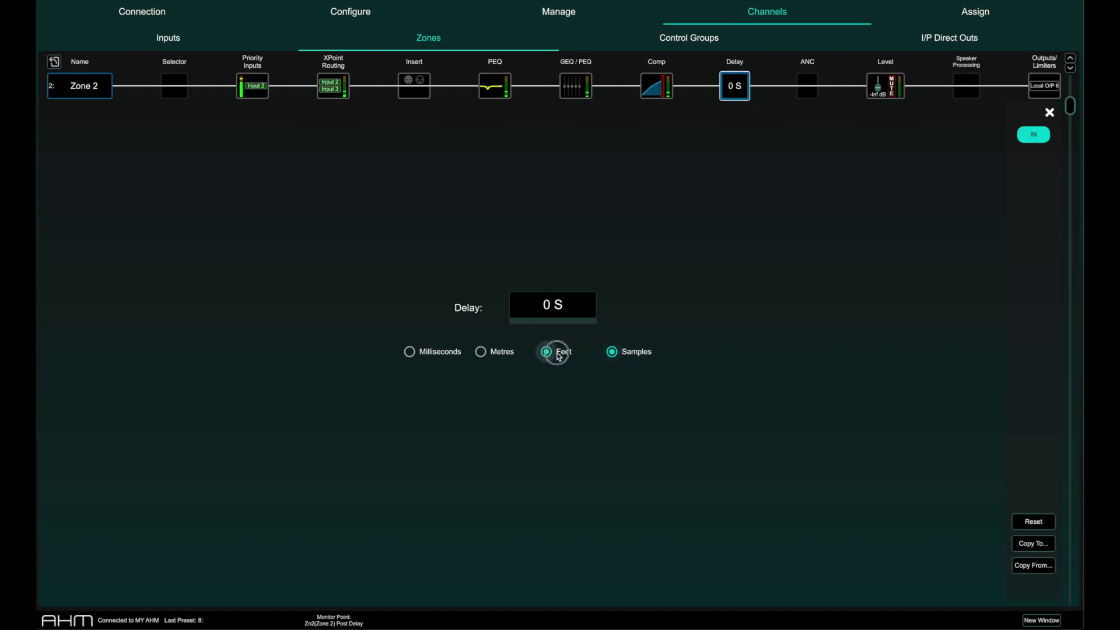
scroll(511, 393, down, 7)
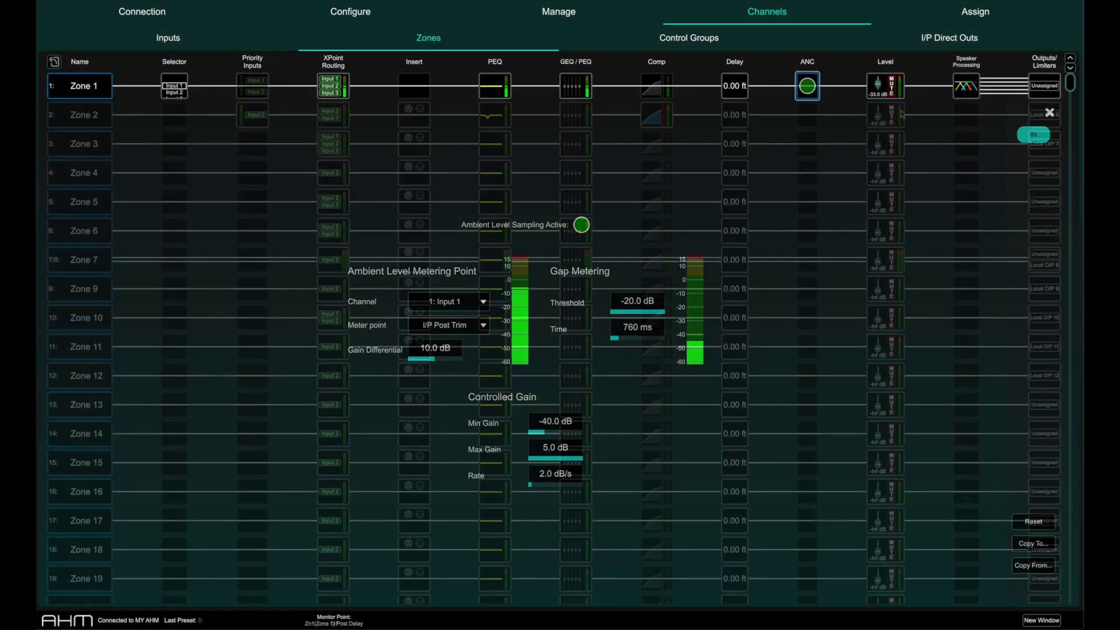
Step: Bring up Zone 1's Level block to show its zone fader
click(888, 92)
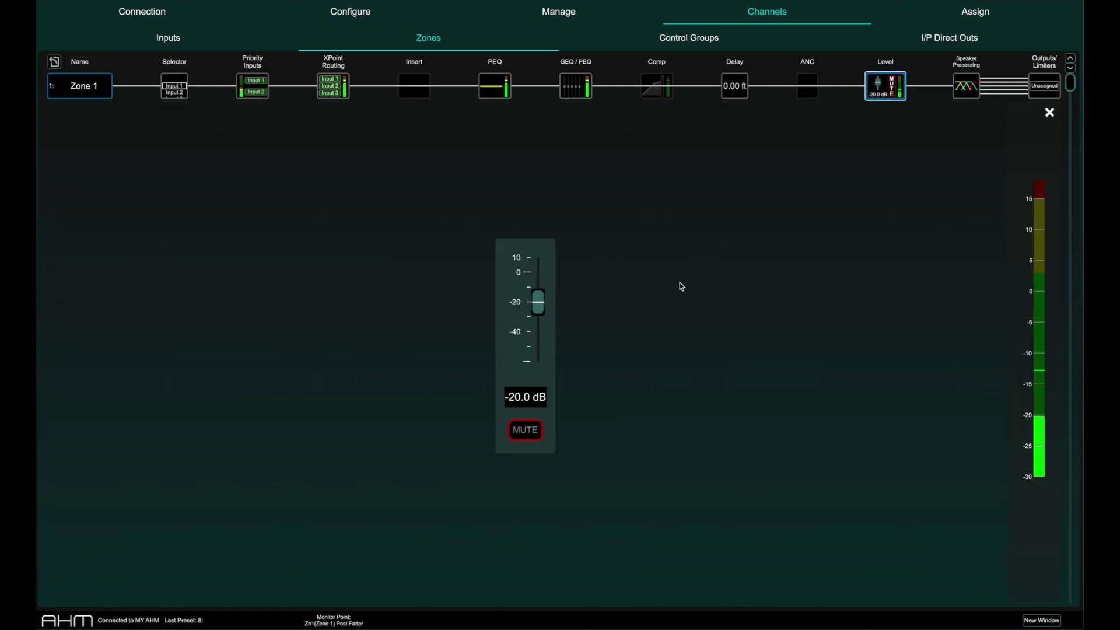
Step: Raise Zone 1's fader to about -10.5 dB, mute it, and open its speaker crossover
drag(543, 310, 543, 294)
click(527, 430)
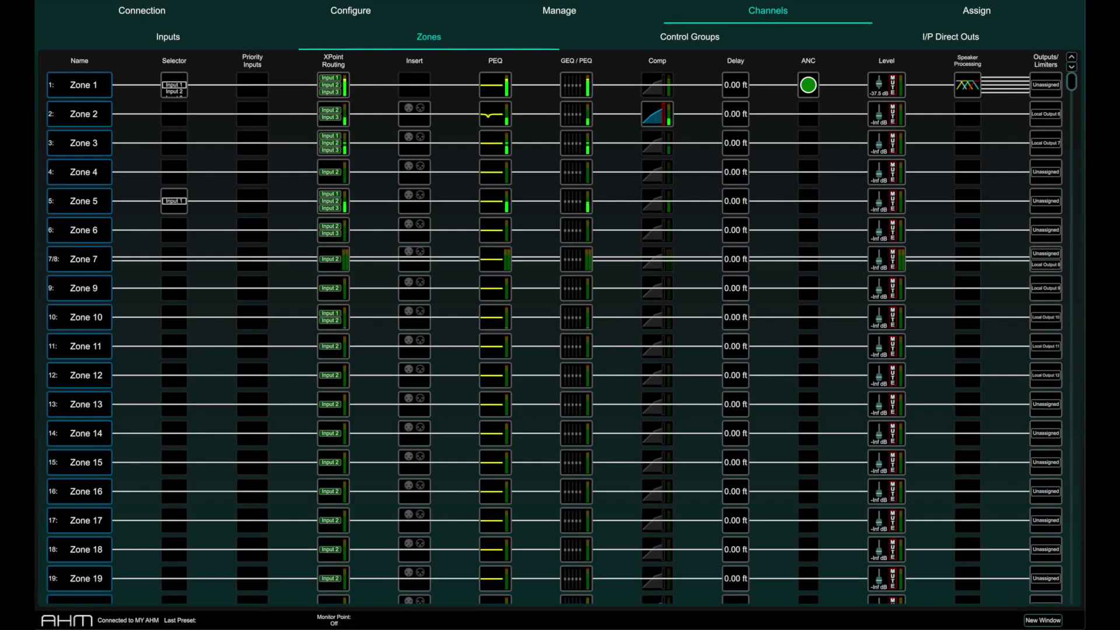
click(979, 81)
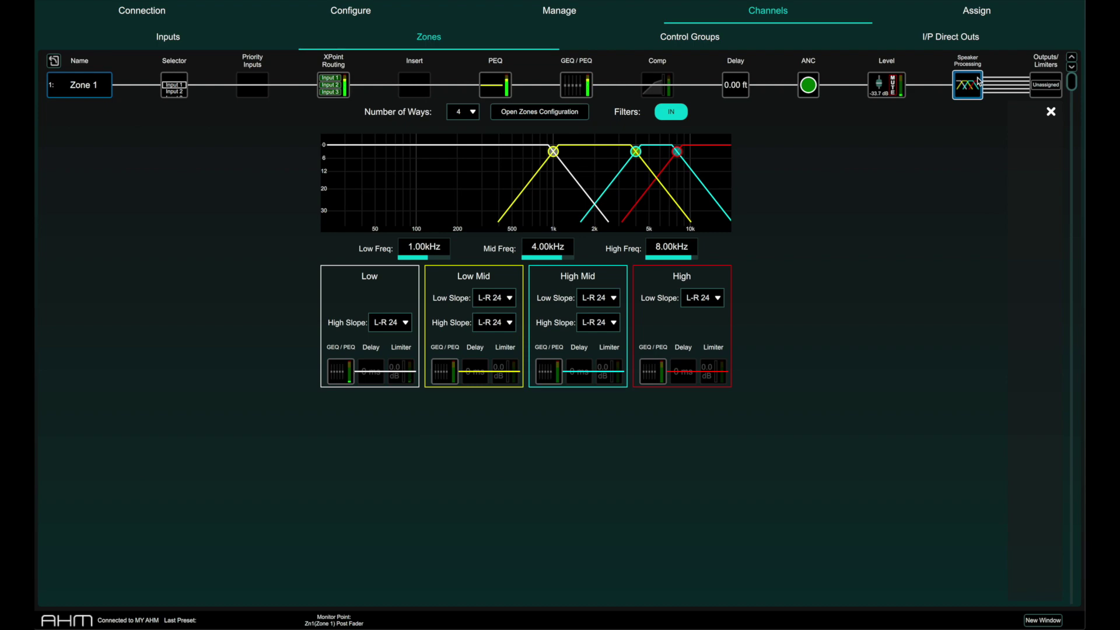
Step: Switch Zone 1's Low band high slope from L-R 24 to Butt 12 and close the crossover
click(390, 323)
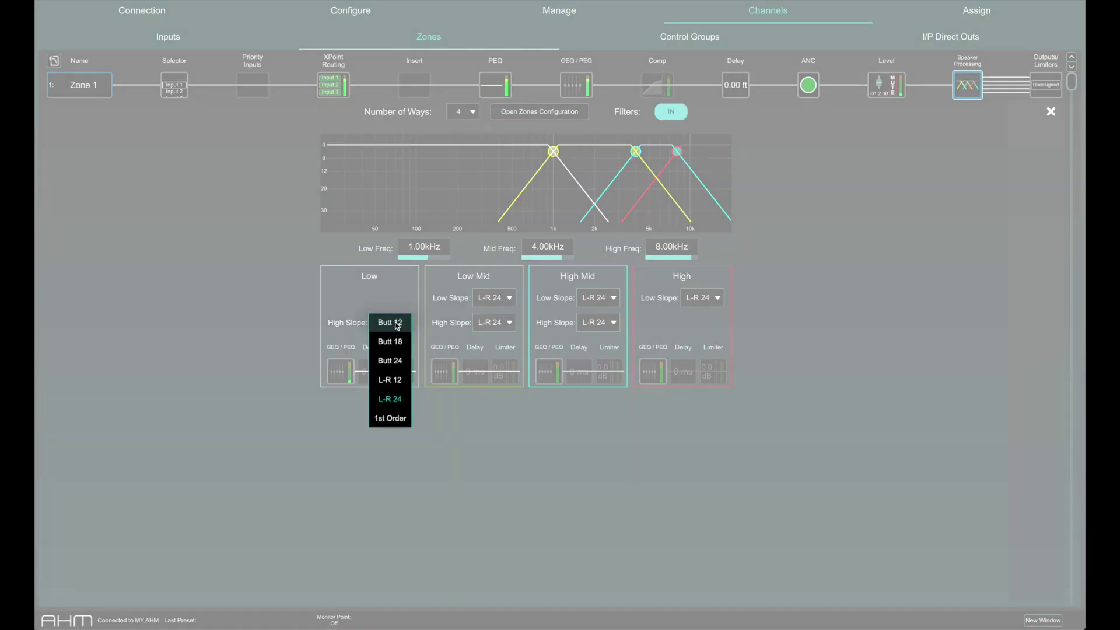
click(394, 325)
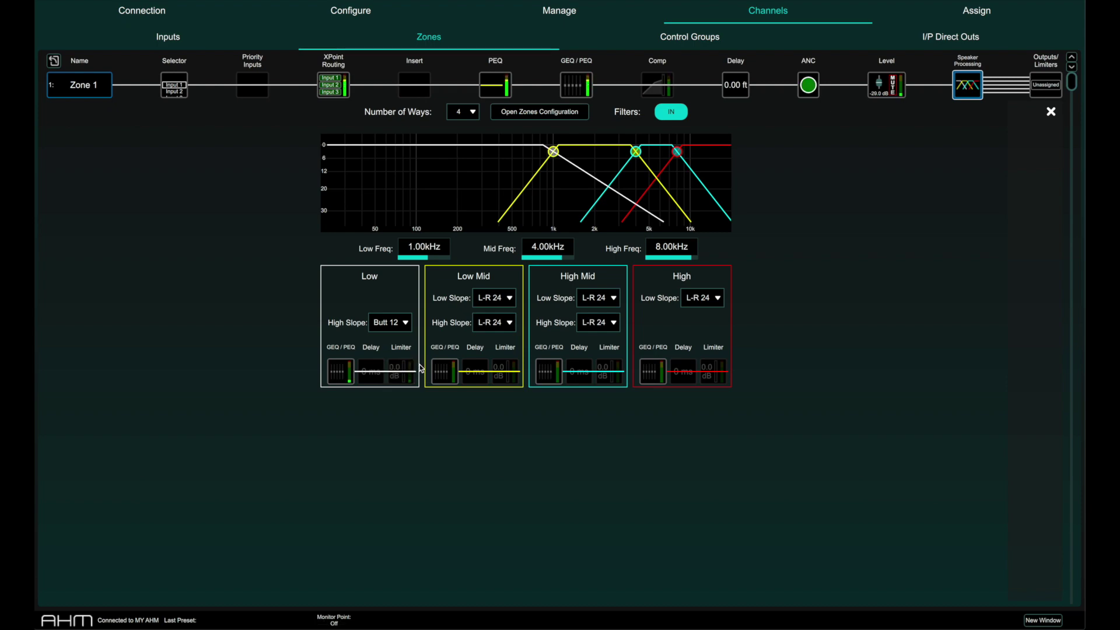
click(1051, 111)
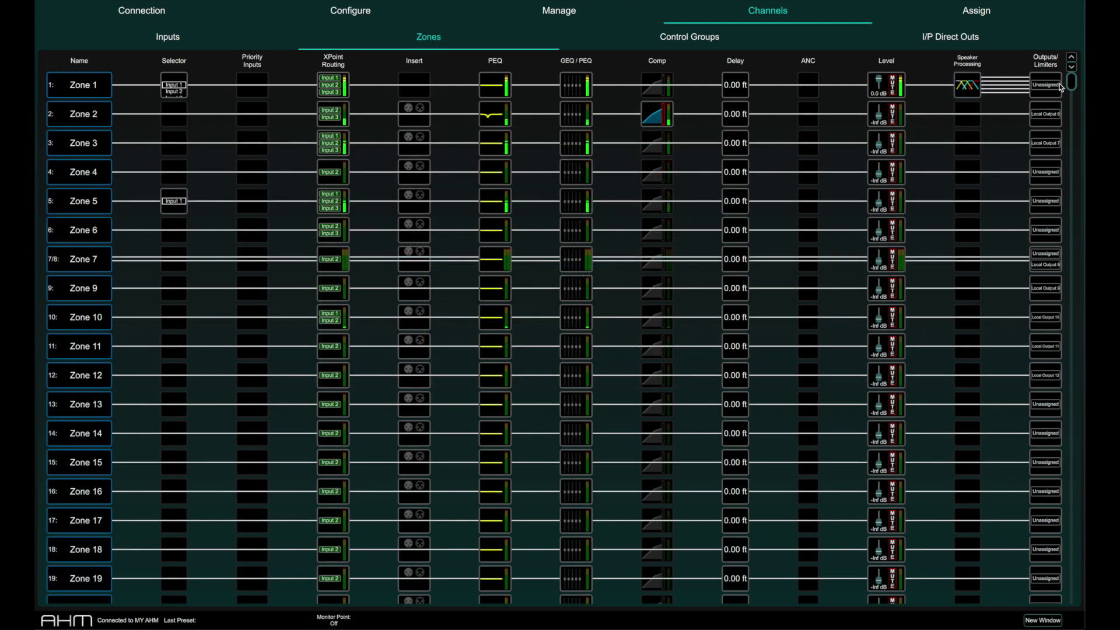
Step: Assign Local Outputs 1, 2 and 3 to Zone 1's Full Range, Low and Low Mid feeds
click(1054, 87)
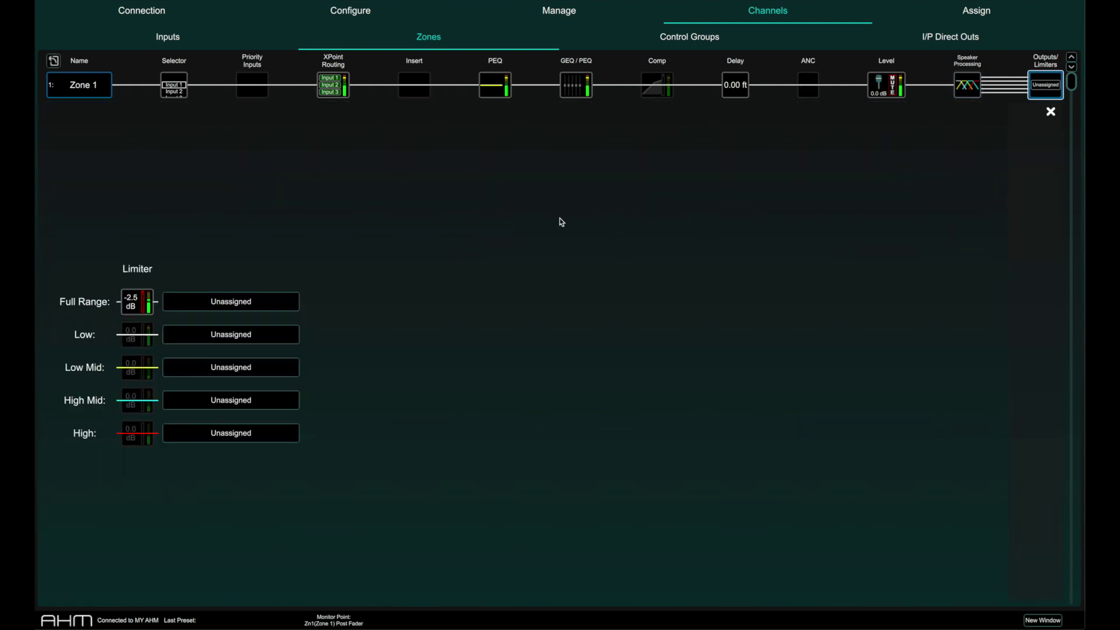
click(264, 302)
click(666, 273)
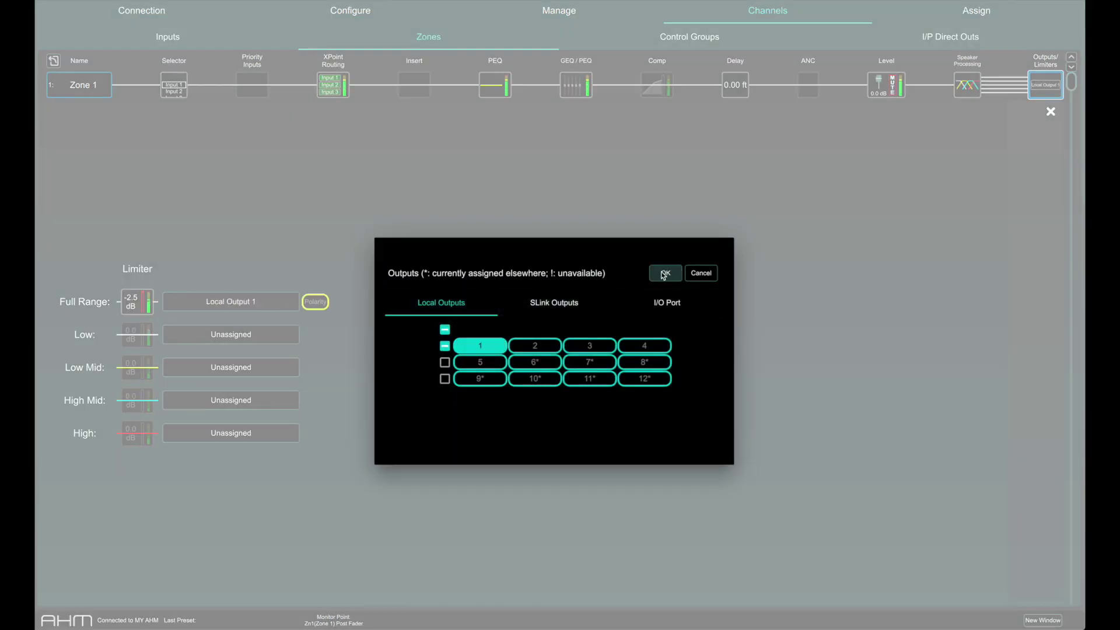
click(286, 334)
click(535, 345)
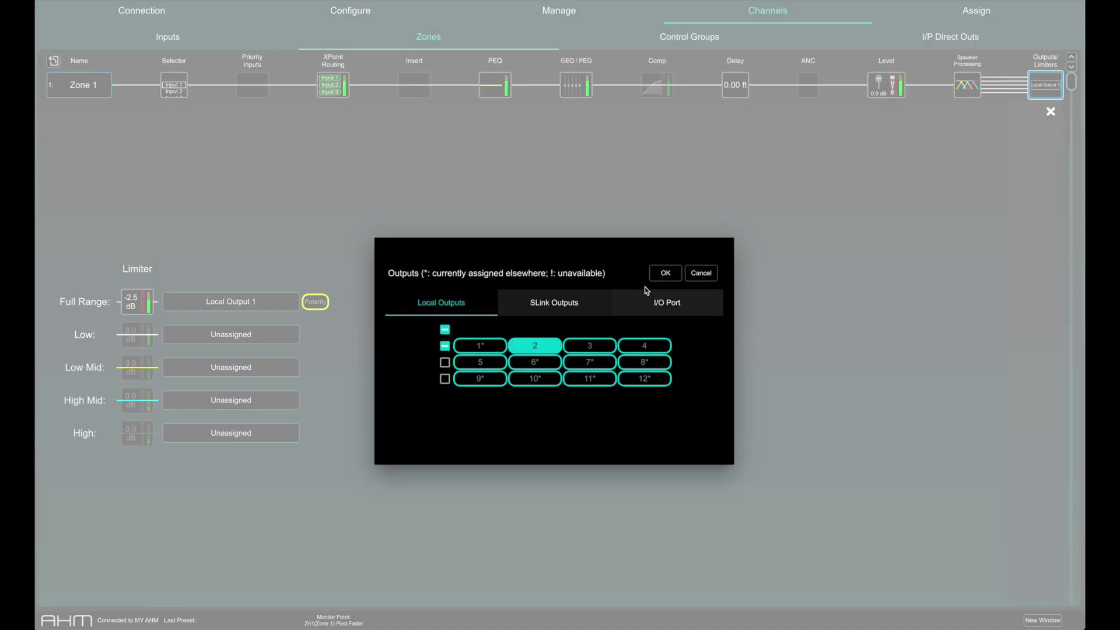
click(666, 273)
click(291, 367)
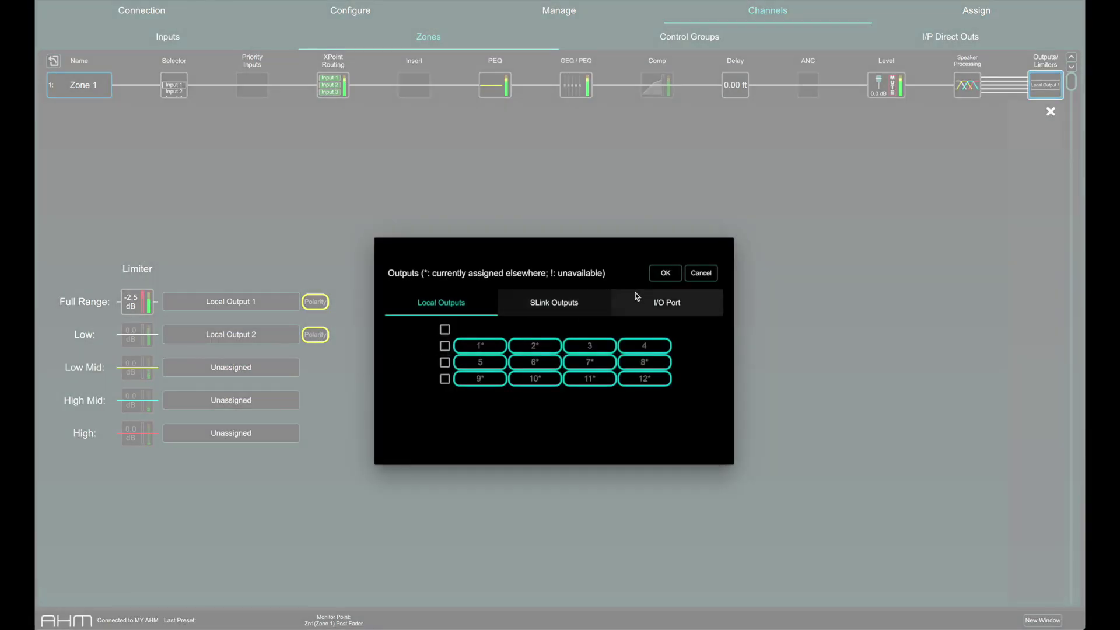
click(590, 345)
click(665, 274)
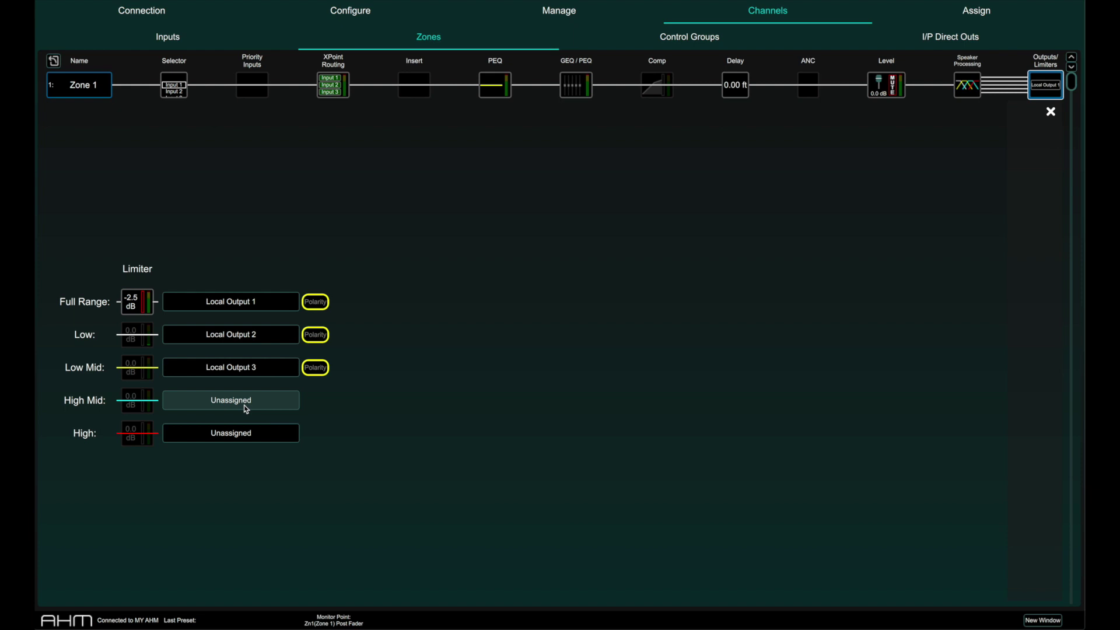
click(146, 312)
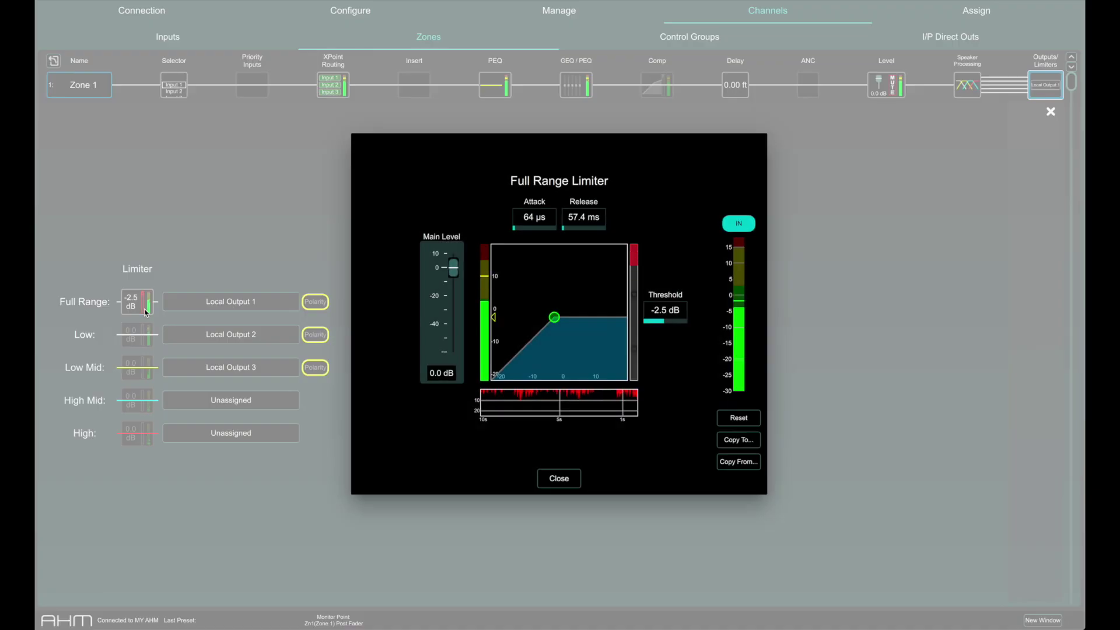
Step: Give the Full Range limiter 85 µs attack, 64.9 ms release and -3.2 dB threshold, then close it
click(523, 221)
scroll(523, 221, up, 3)
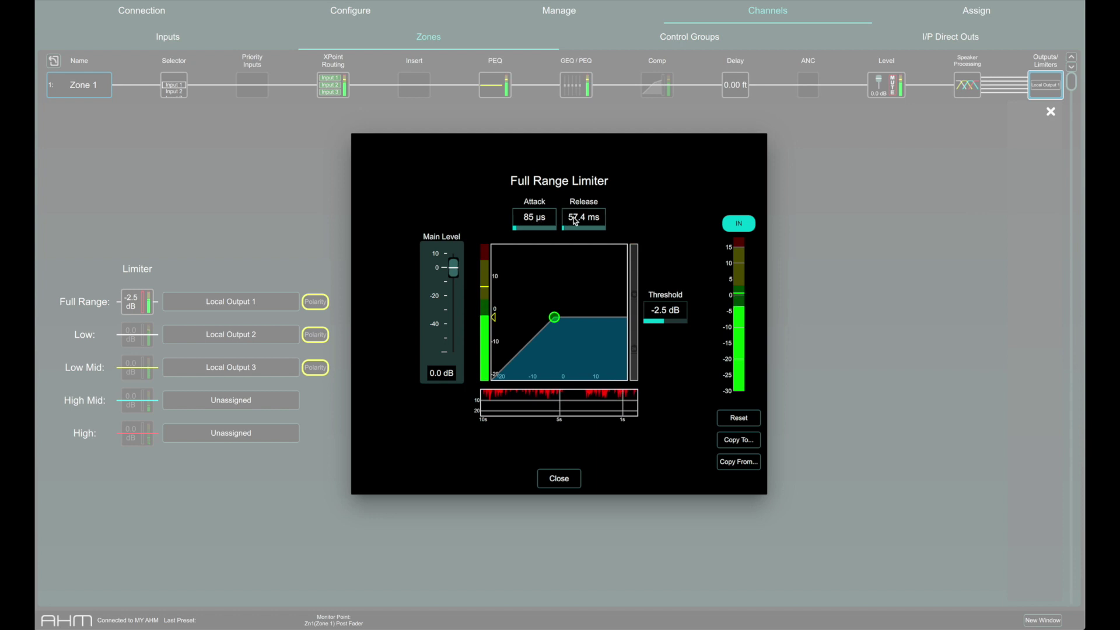
click(570, 220)
scroll(570, 220, up, 3)
click(661, 318)
scroll(662, 320, down, 3)
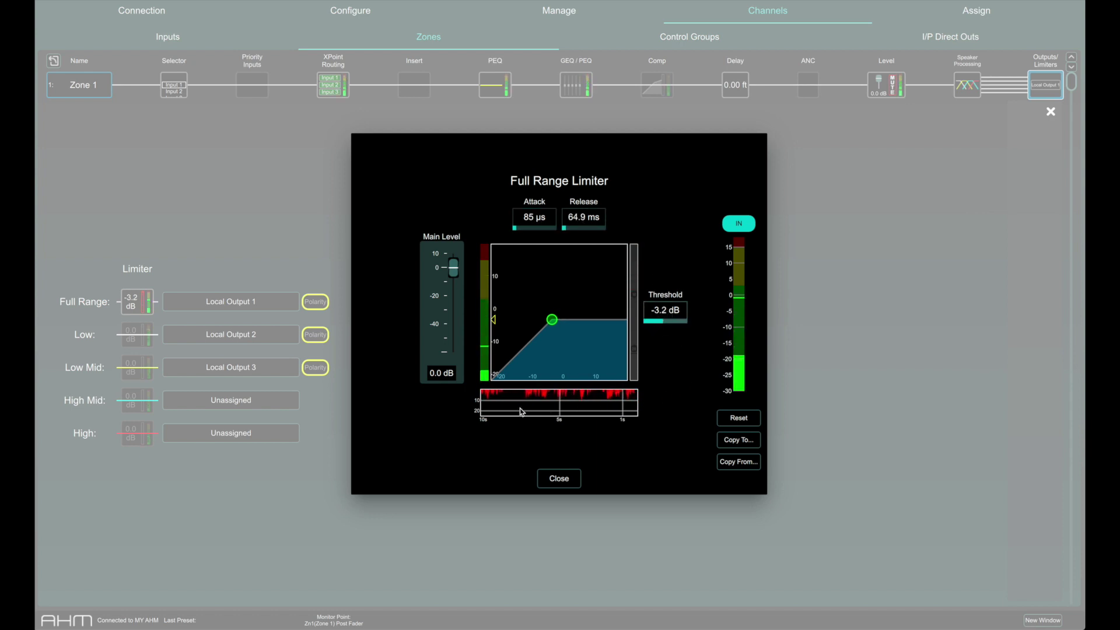
click(559, 479)
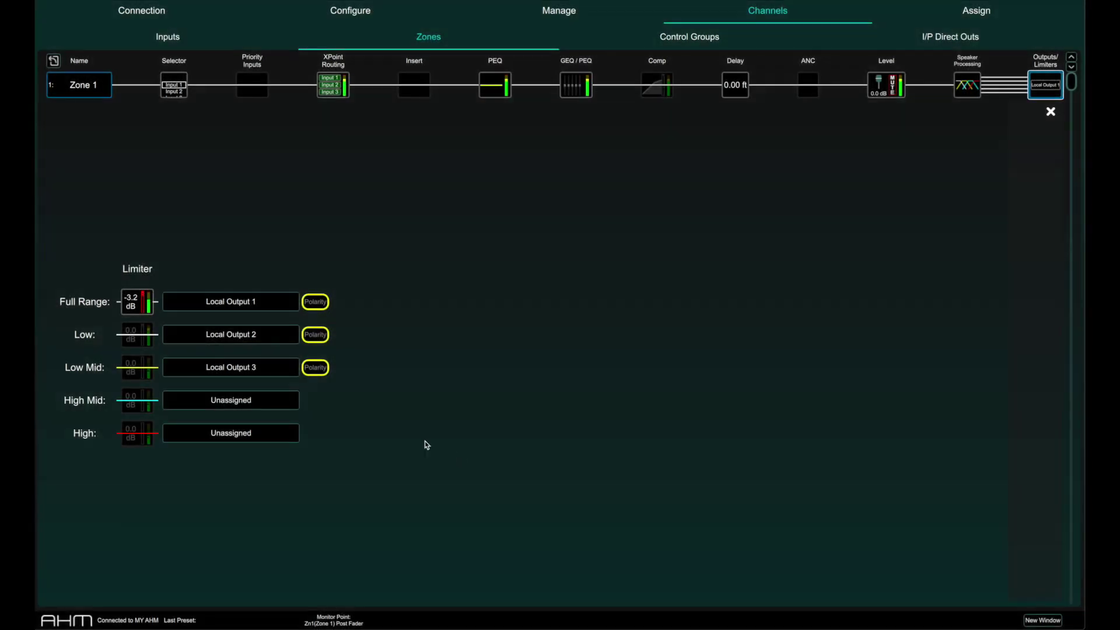